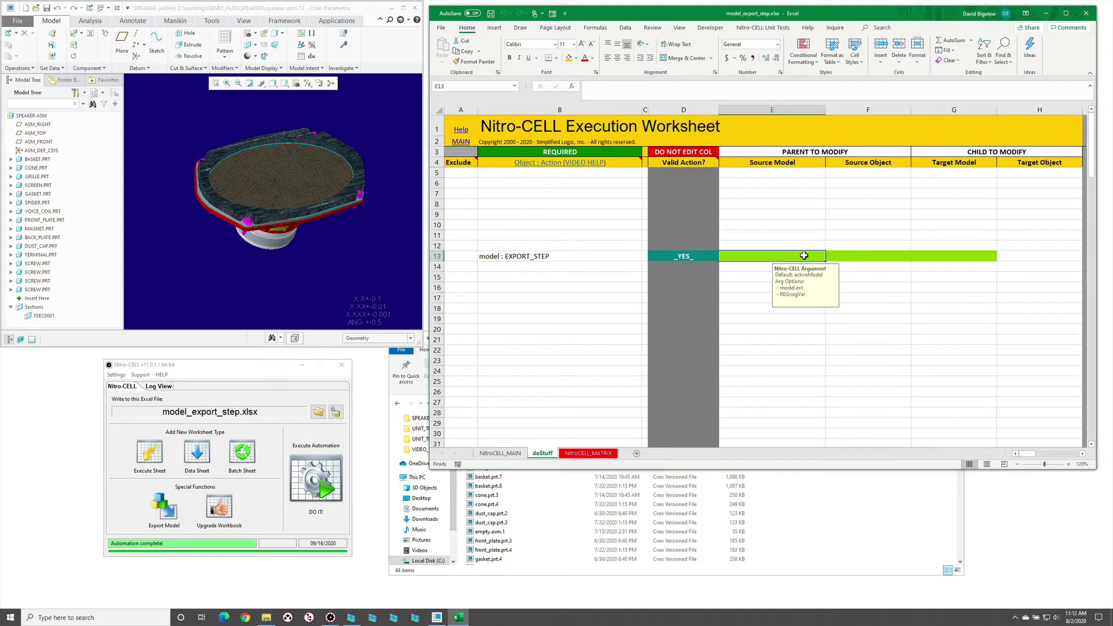
Check the argument hints for the EXPORT_STEP command's source object and geometry type in row 13, and review the speaker assembly
click(869, 257)
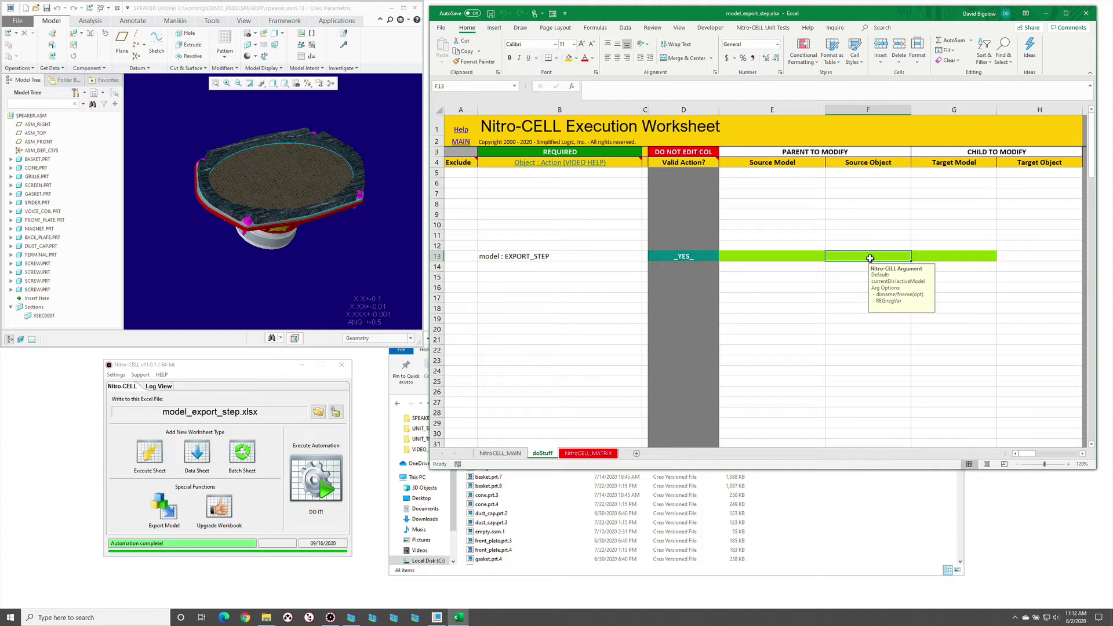
click(941, 258)
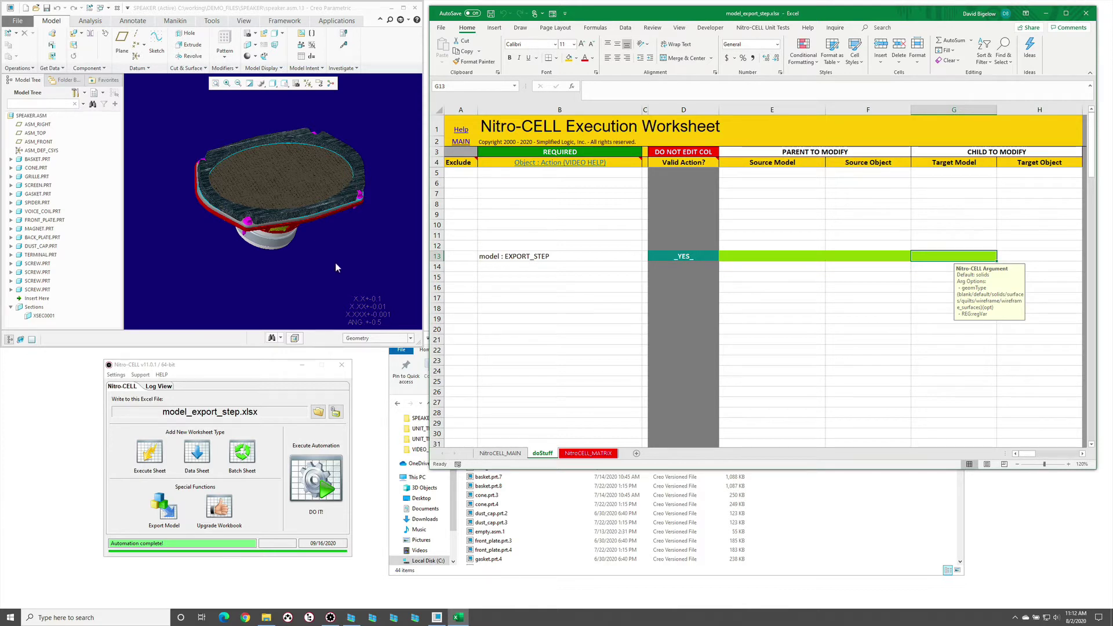
mouse_move(335, 263)
mouse_down()
mouse_move(318, 233)
mouse_move(355, 245)
mouse_up()
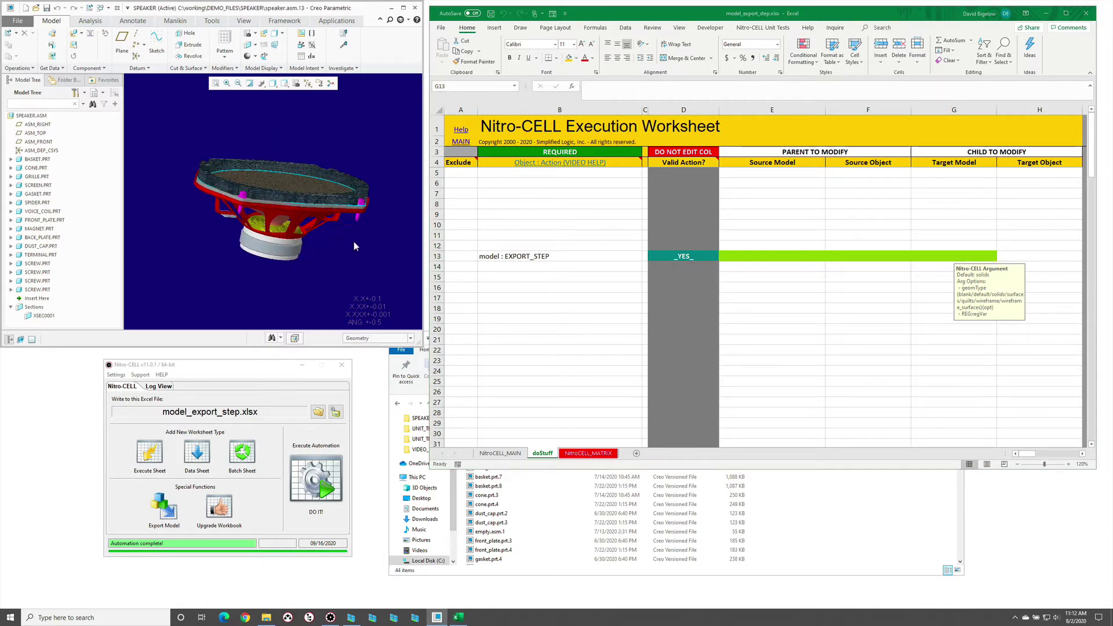
click(214, 264)
click(575, 254)
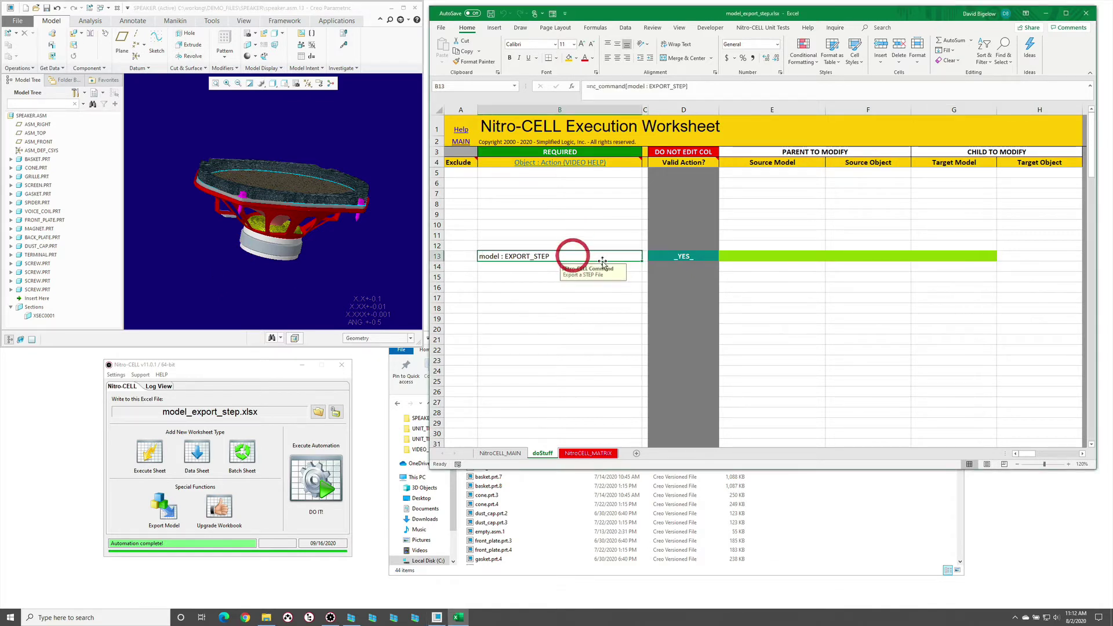
Run the Nitro-CELL automation to export the active speaker assembly as STEP, and locate speaker.stp in the SPEAKER folder
click(497, 278)
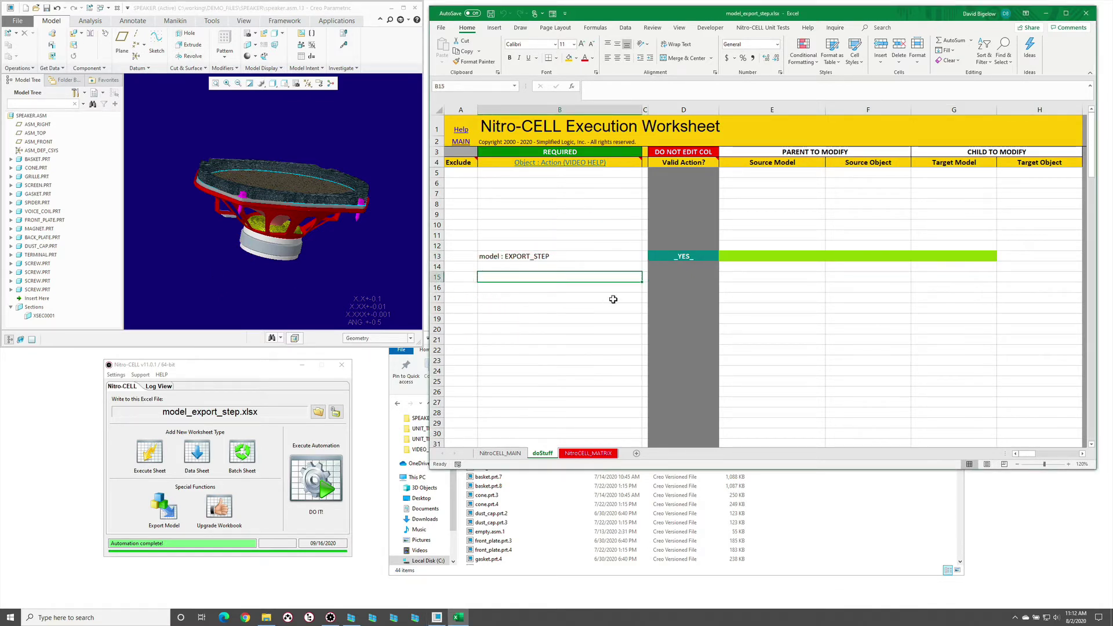
click(308, 490)
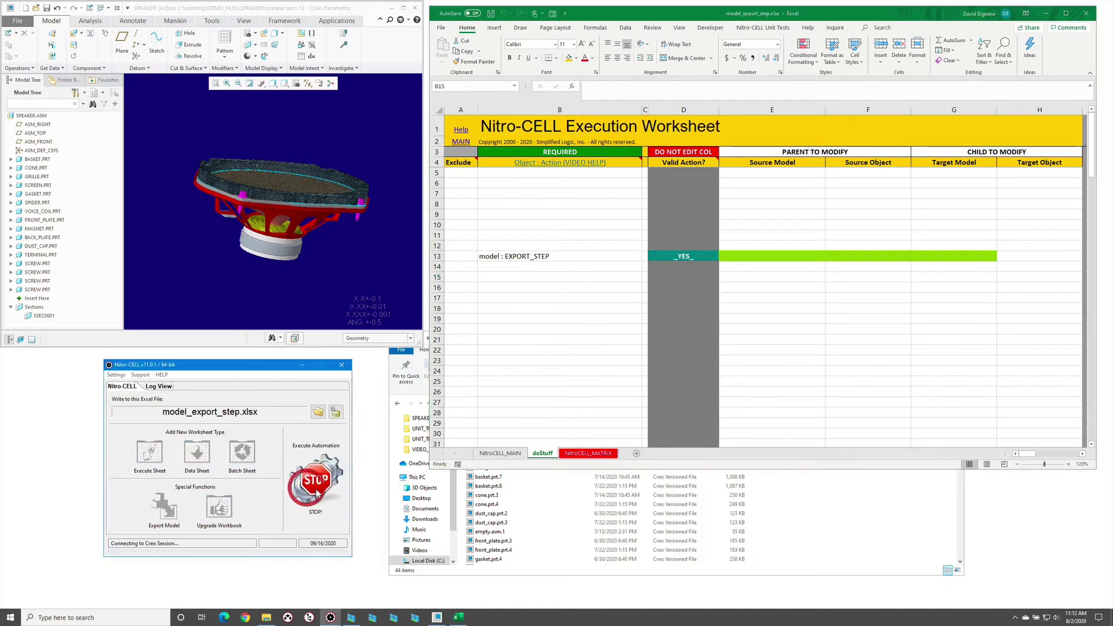
click(551, 514)
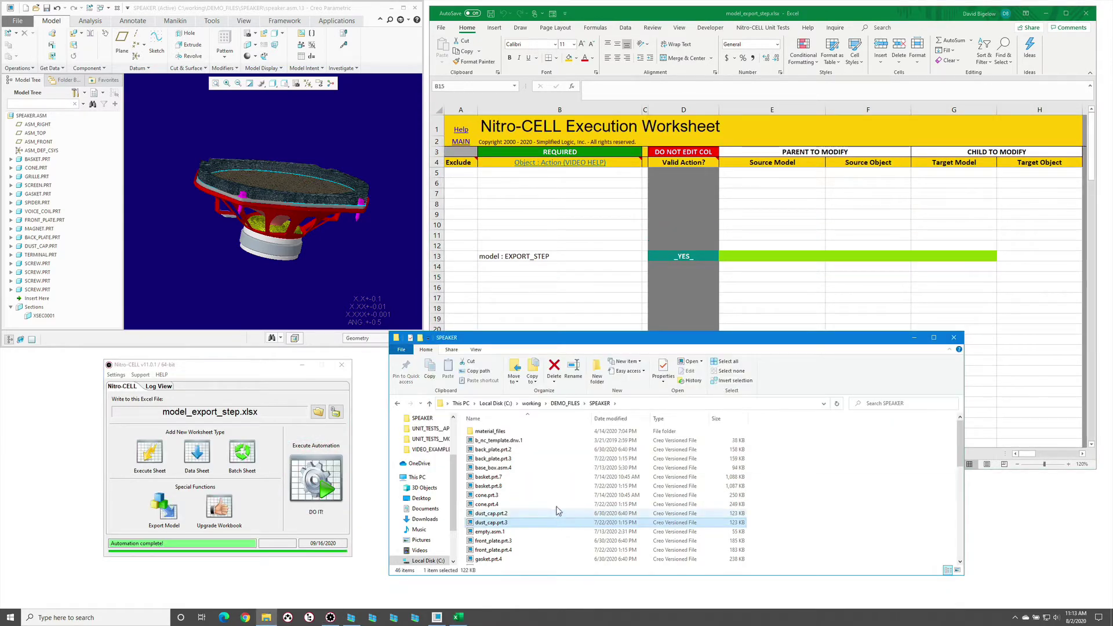
scroll(558, 507, down, 5)
scroll(557, 507, down, 3)
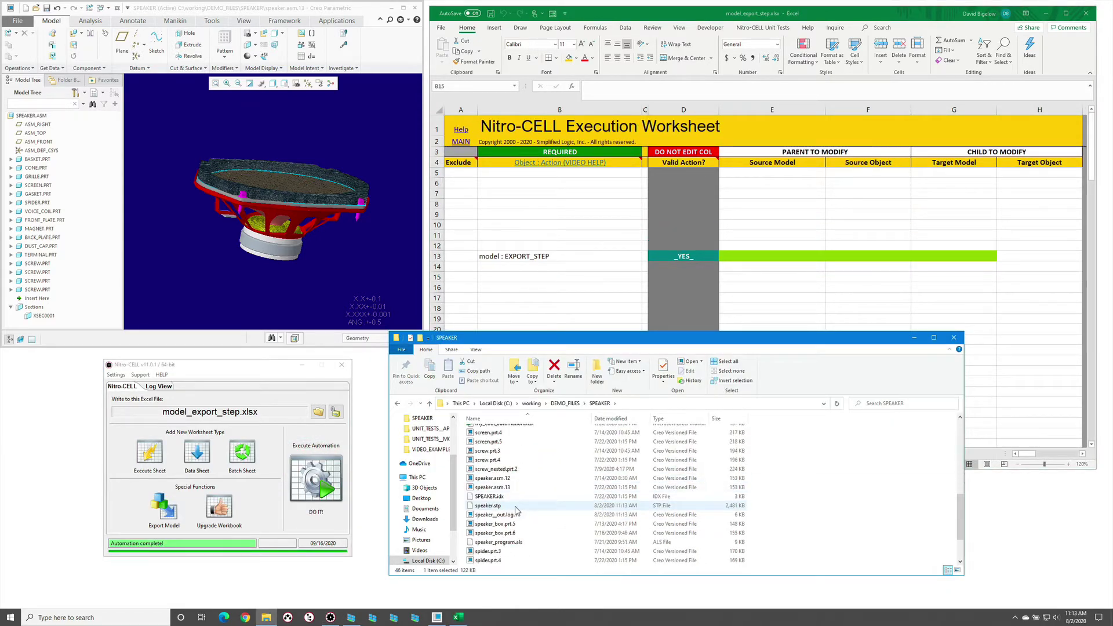
Import speaker.stp into the SPEAKER assembly as an assembly, place it without constraints beside the original, and inspect its components
drag(491, 505, 353, 248)
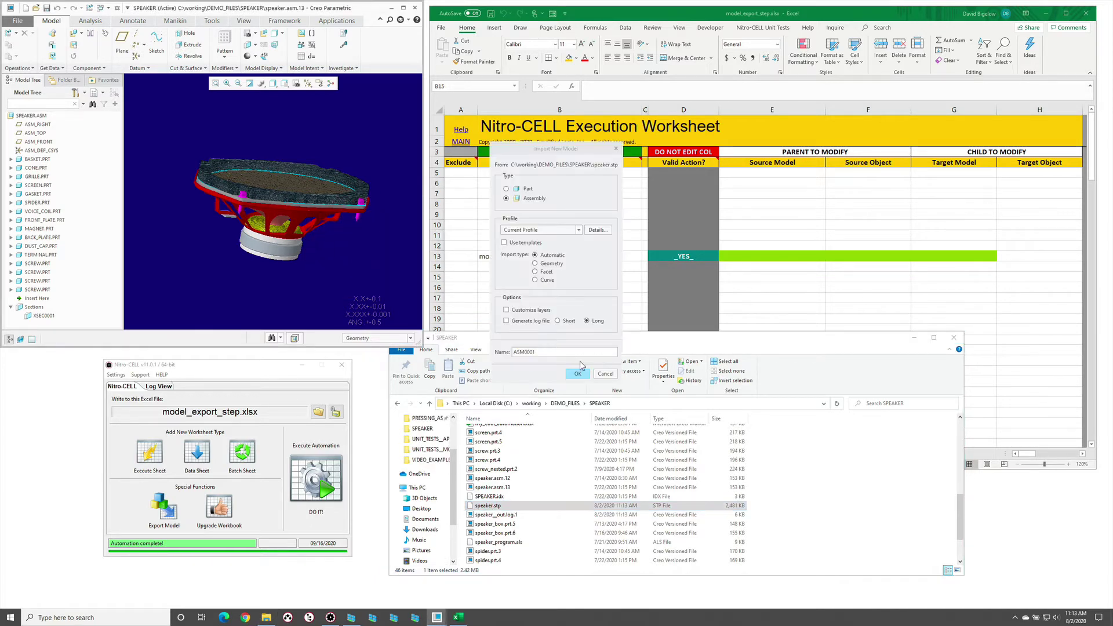
click(577, 373)
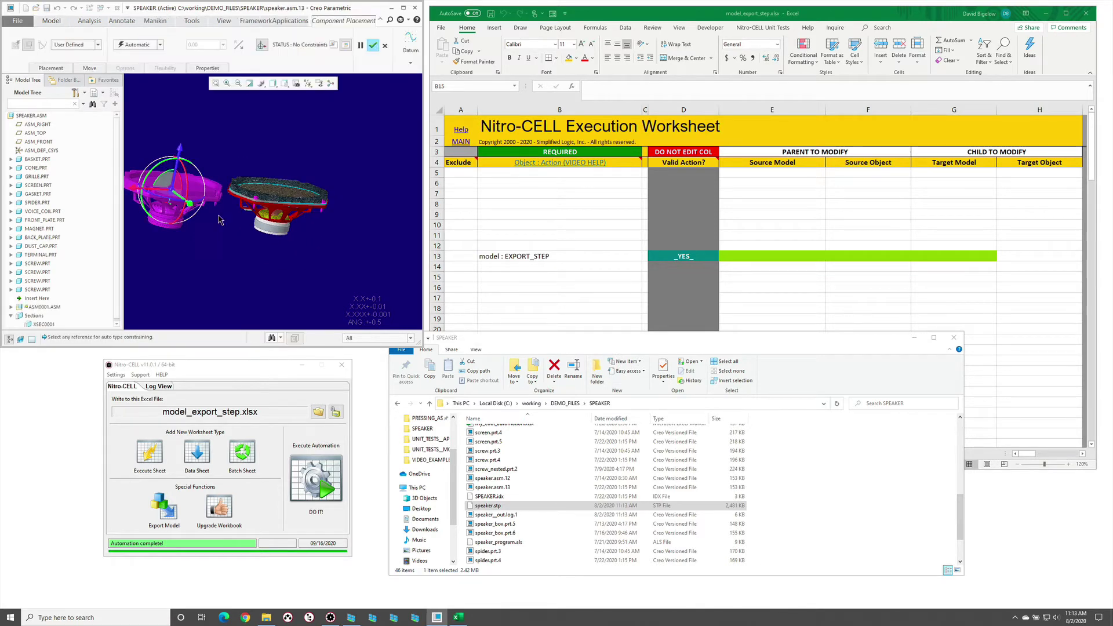
click(372, 47)
drag(325, 265, 290, 229)
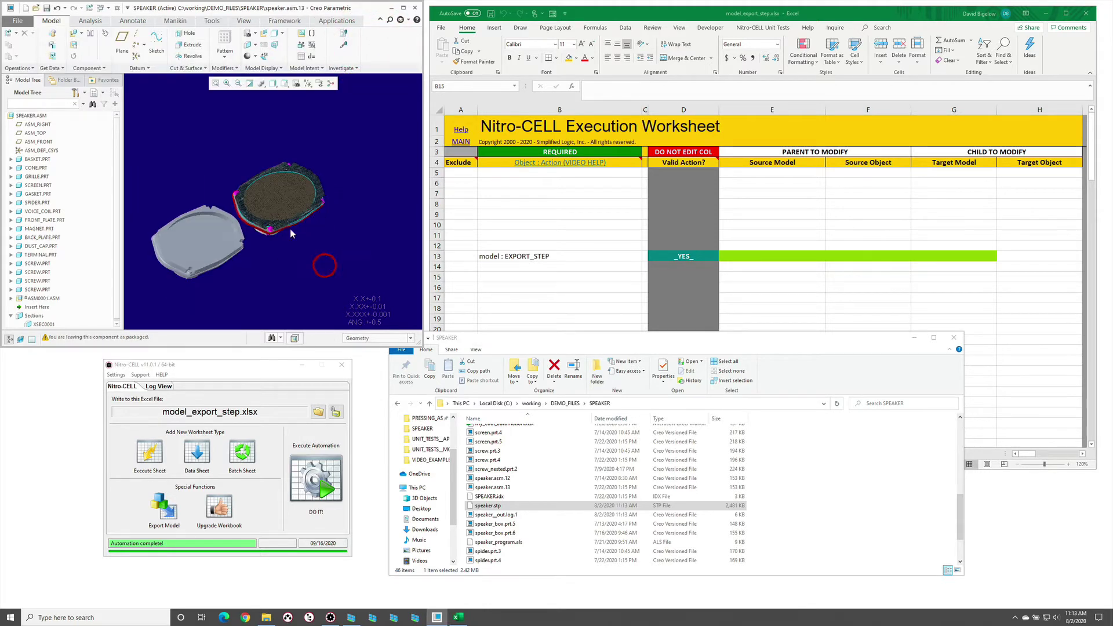
click(200, 239)
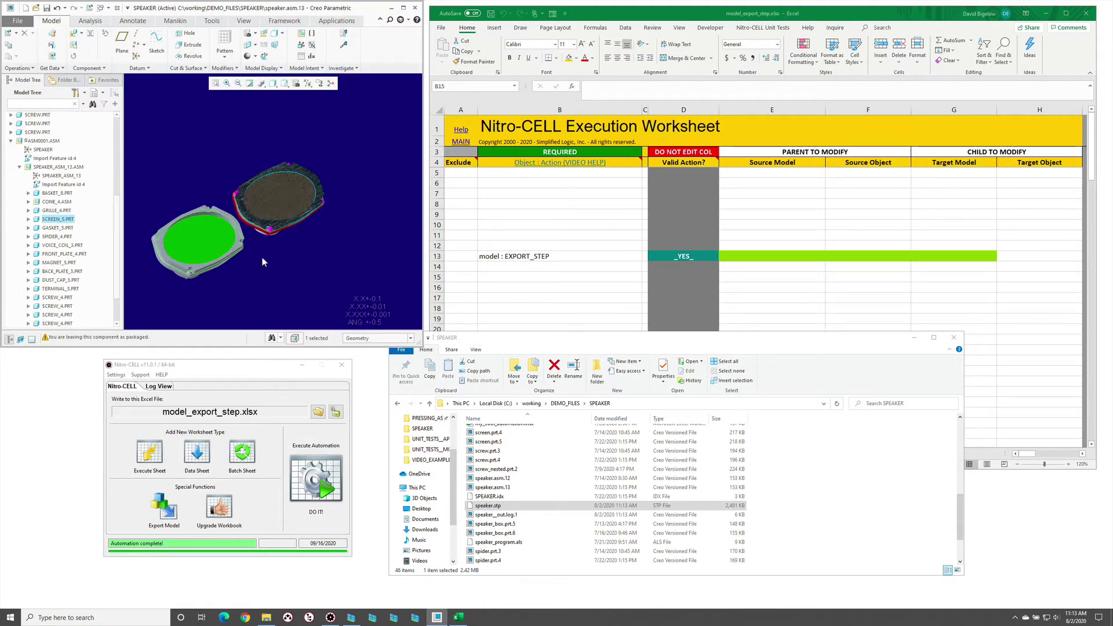
mouse_move(262, 258)
mouse_down()
mouse_move(268, 231)
mouse_move(273, 245)
mouse_up()
click(276, 250)
Close the assembly in Creo Parametric and reopen speaker.asm, filtering the file list to *.asm
key(ctrl+w)
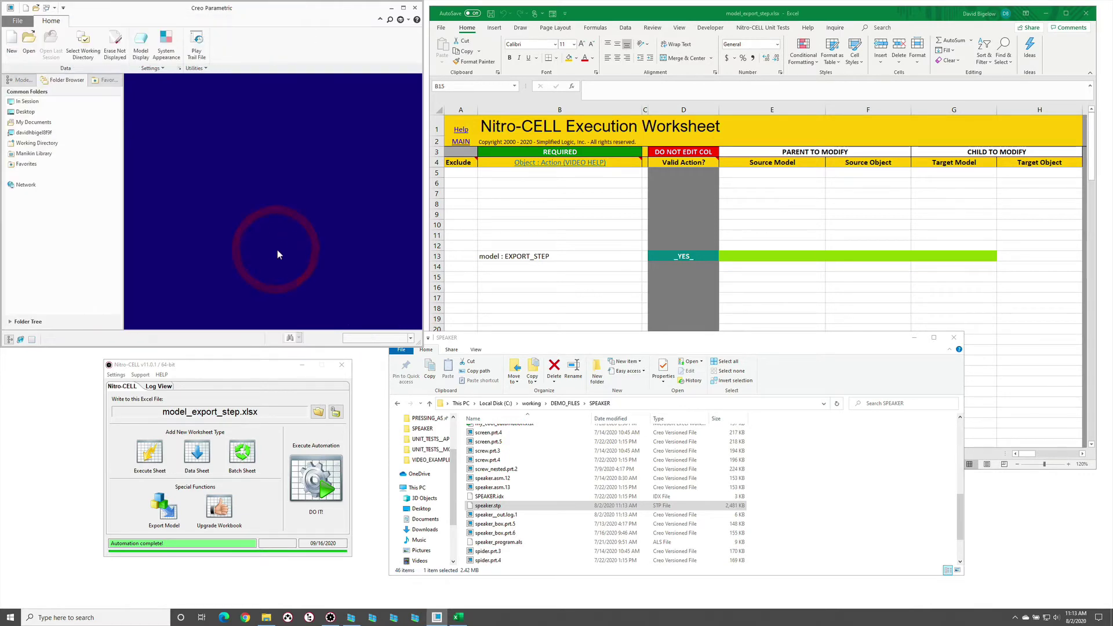
key(ctrl+o)
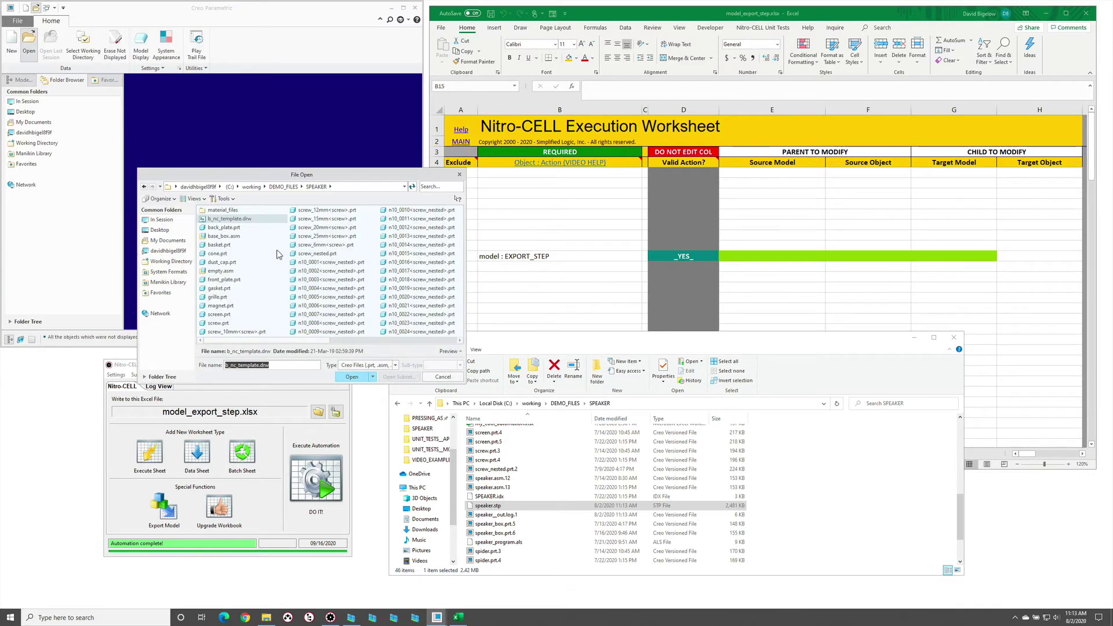
text(*)
key(Return)
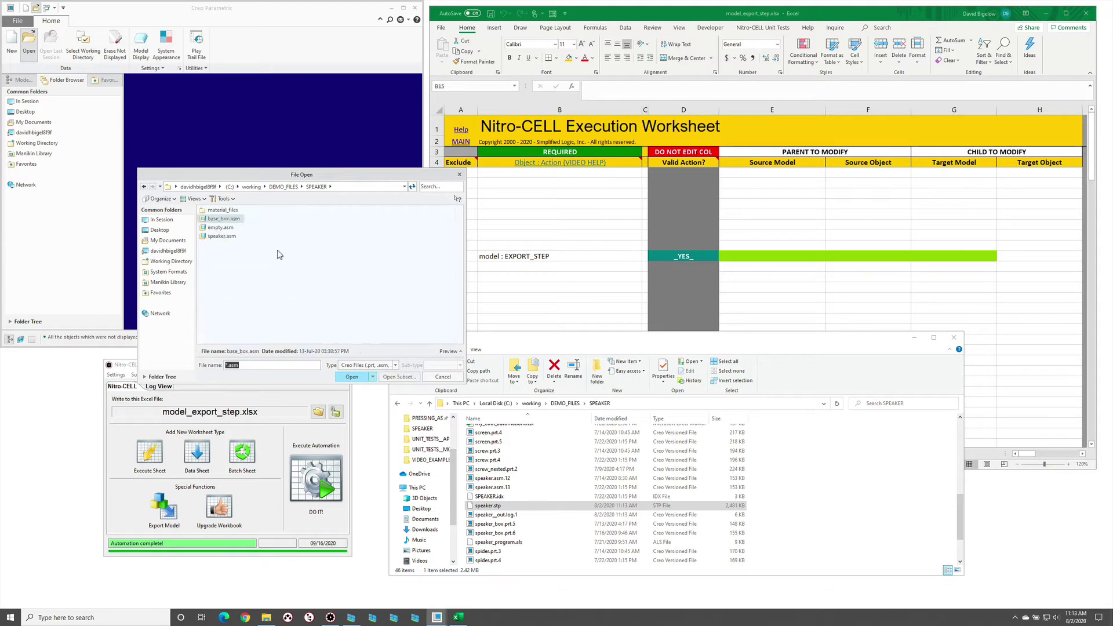
double_click(210, 237)
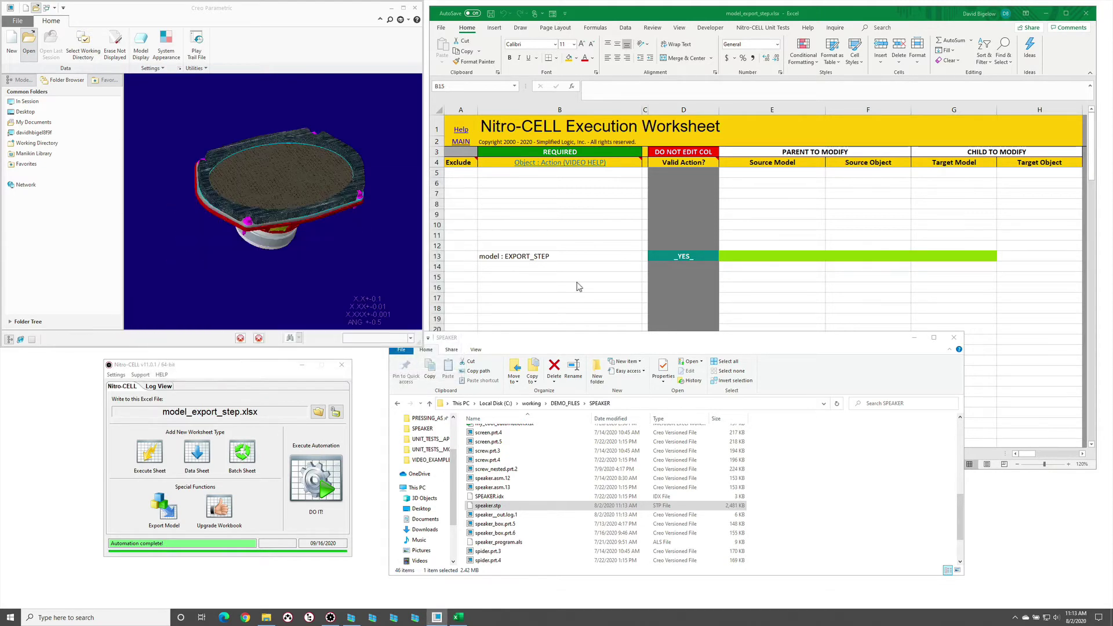
Delete speaker.stp and speaker__out.log.1 from the SPEAKER folder
click(576, 278)
click(596, 253)
click(775, 255)
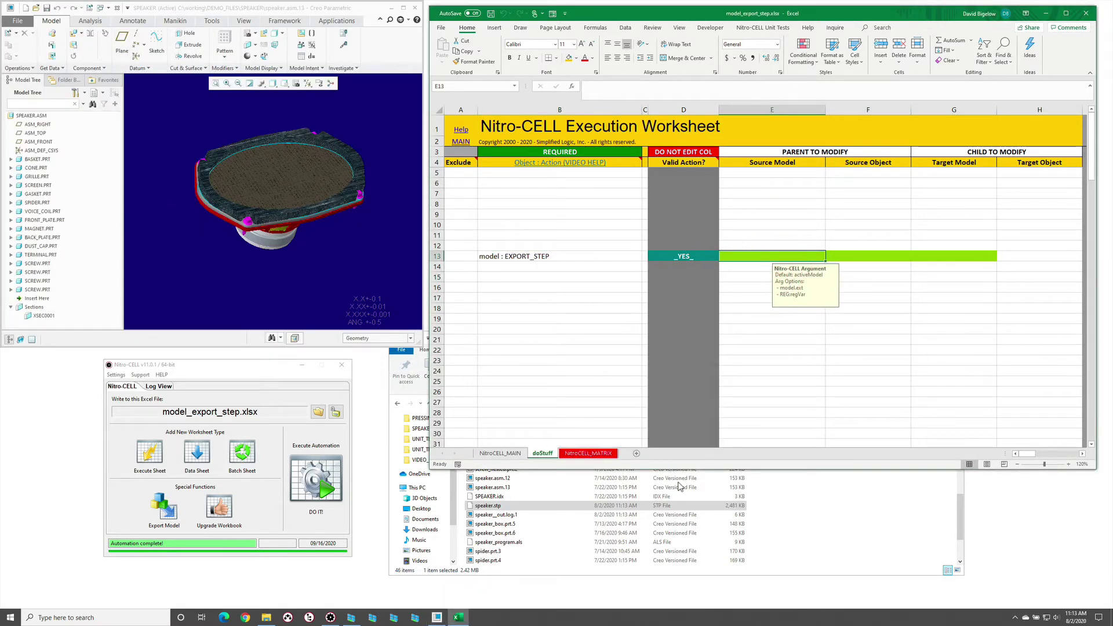
click(811, 515)
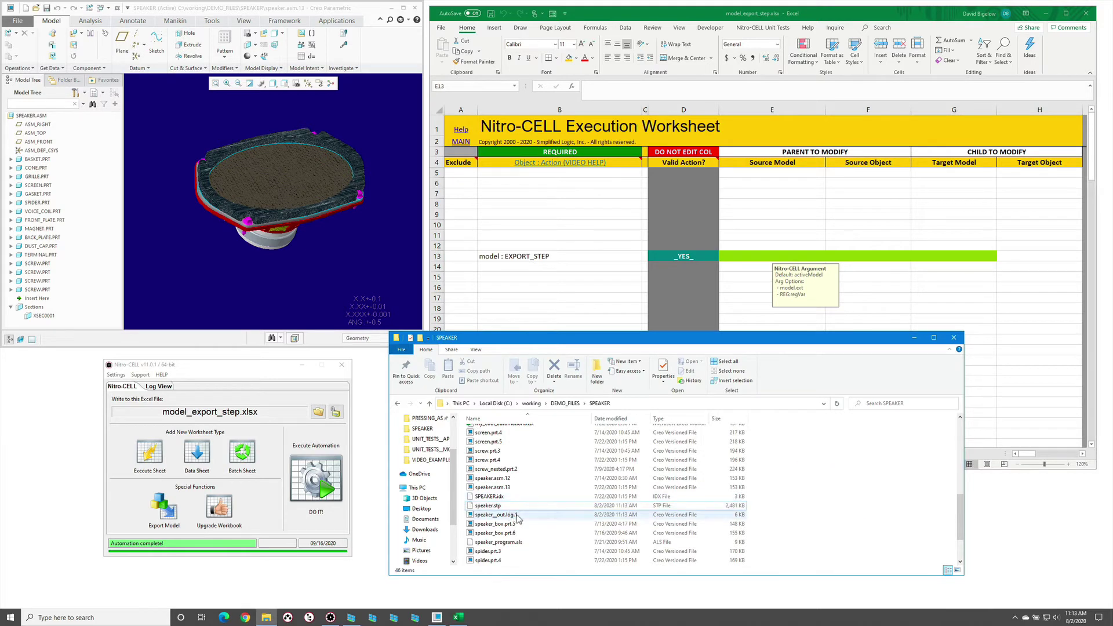
click(511, 506)
ctrl+click(529, 516)
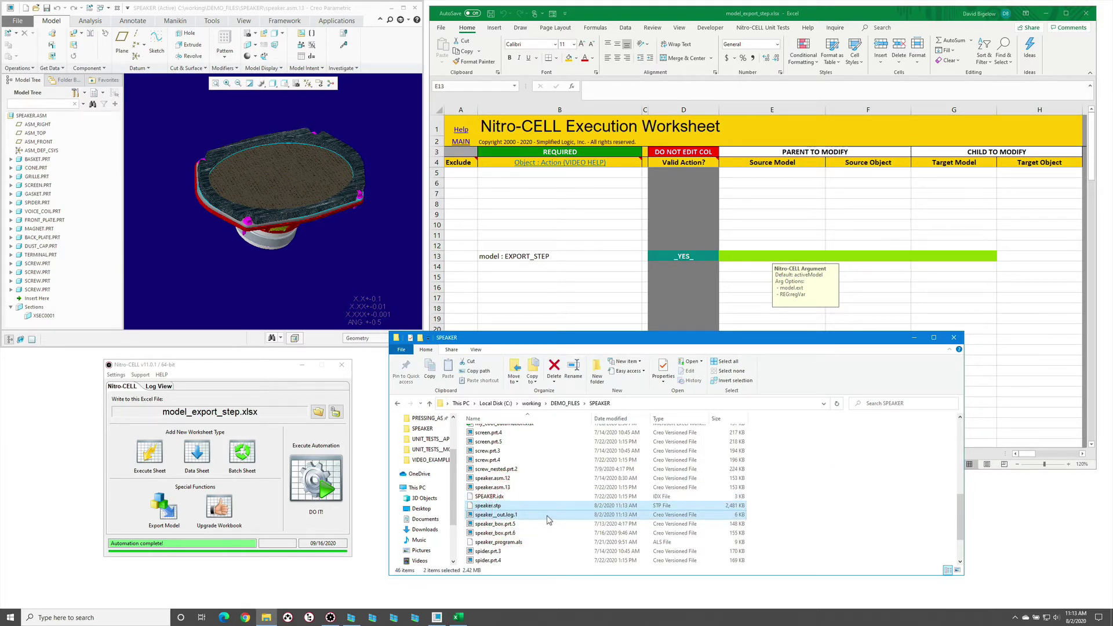
key(Delete)
scroll(543, 511, up, 10)
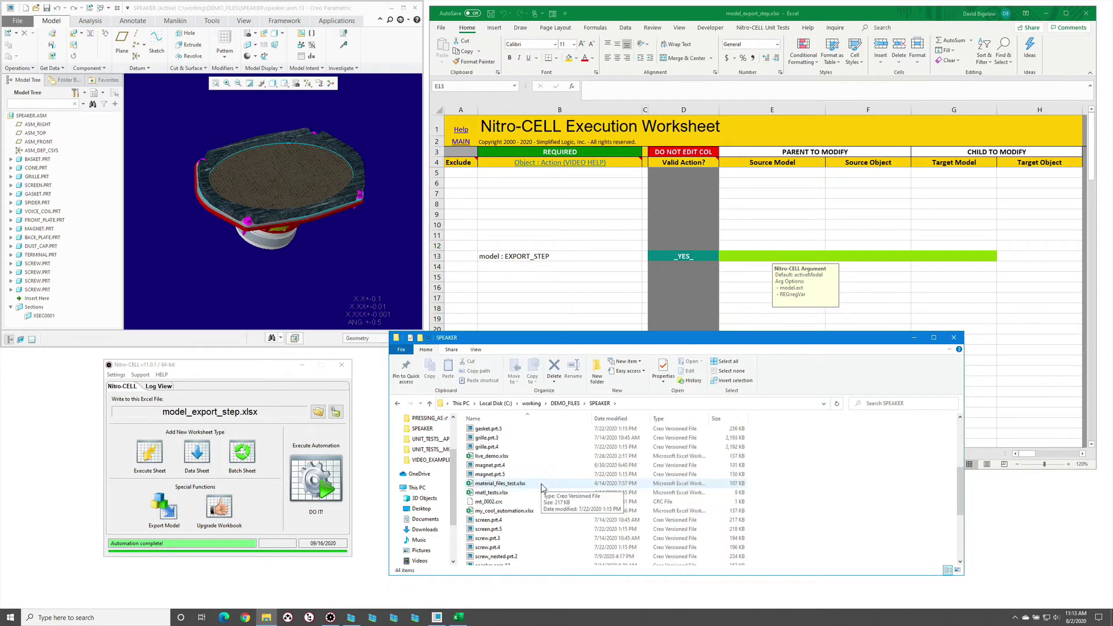
Add the application : DIR_DELETE command in cell B8 of the execution worksheet using an =nc_command formula
click(552, 193)
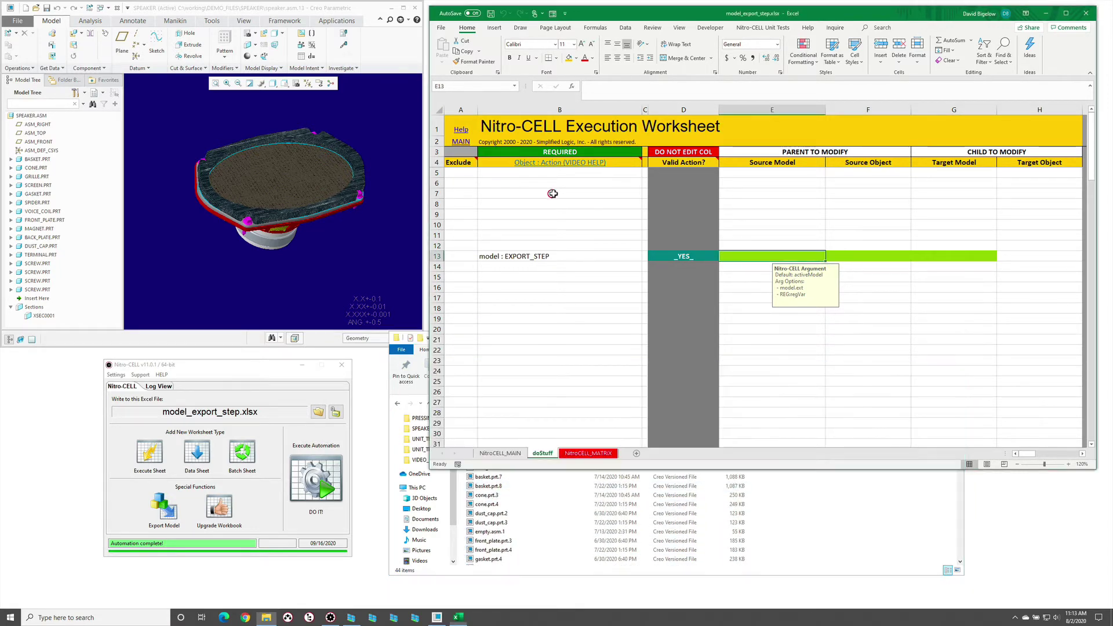
click(555, 203)
text(=nc_command[)
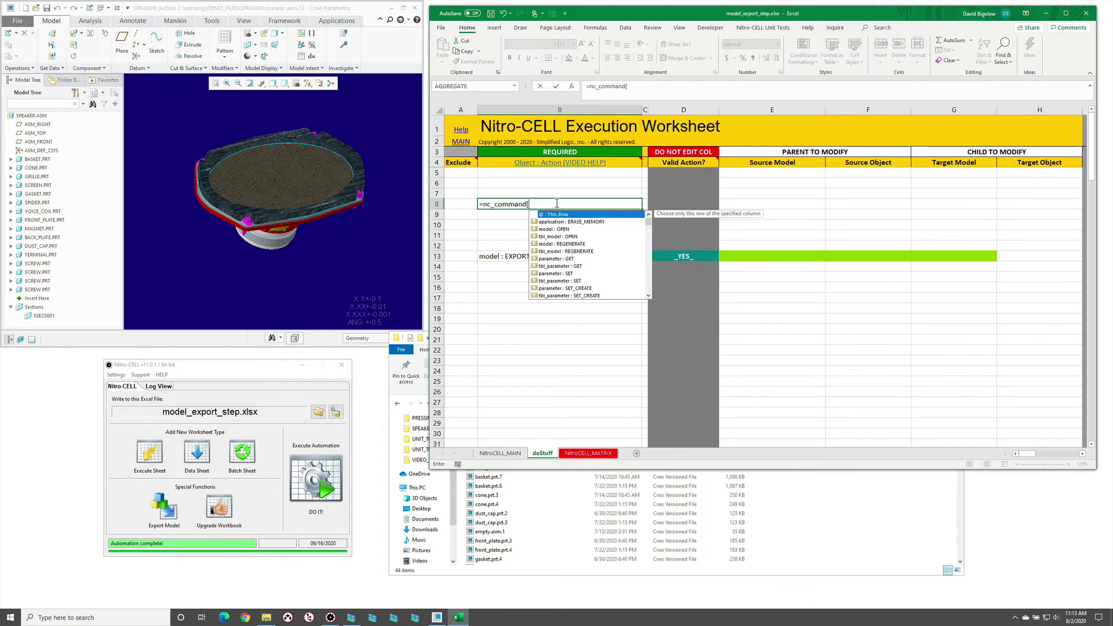
text(dir_)
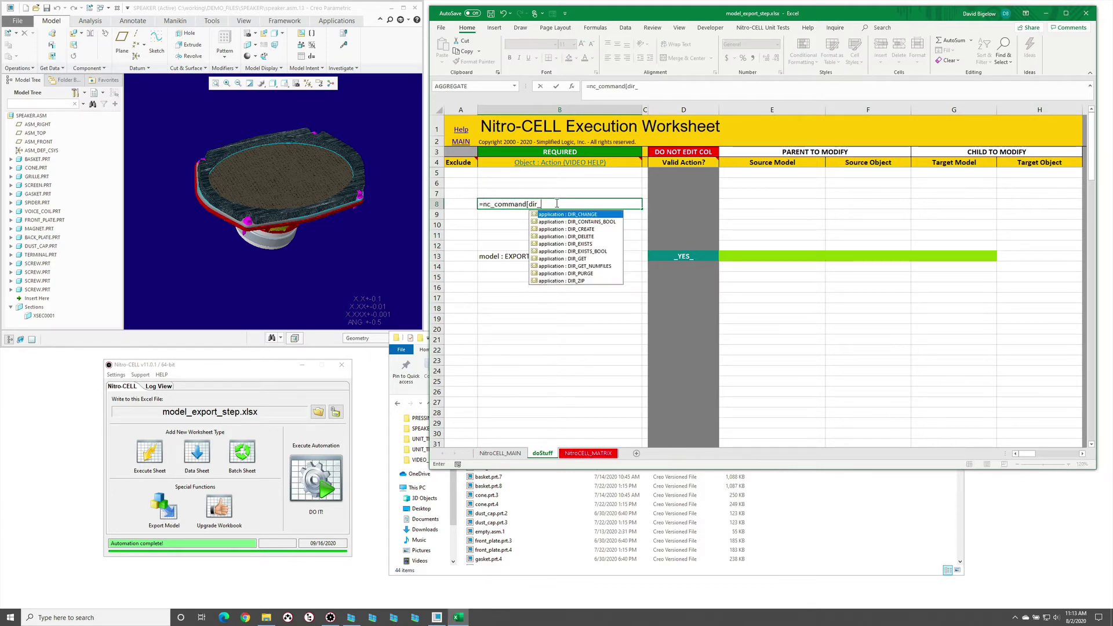
text(dele)
key(Tab)
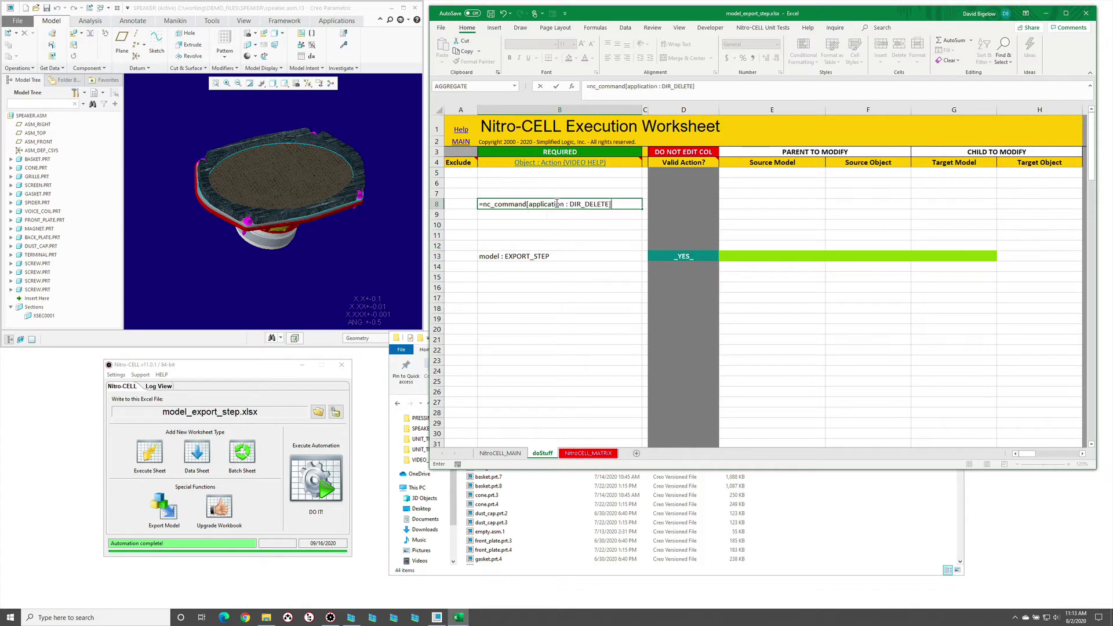
key(Return)
Add the application : DIR_CREATE command in cell B9 using an =nc_command formula
text(=nc_command[dir)
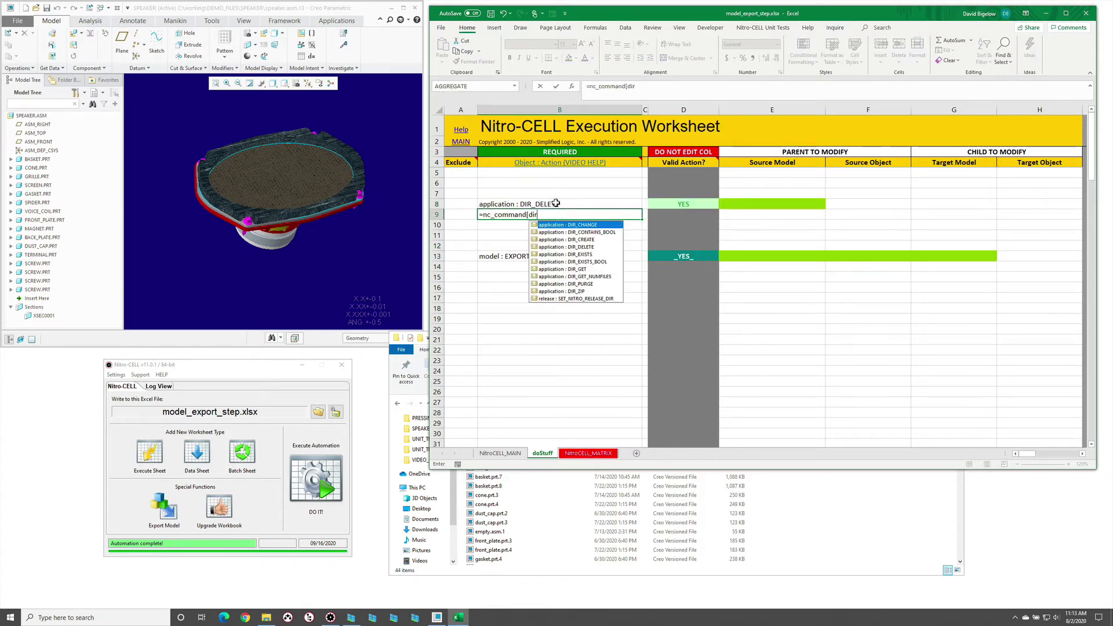
text(_cre)
key(Tab)
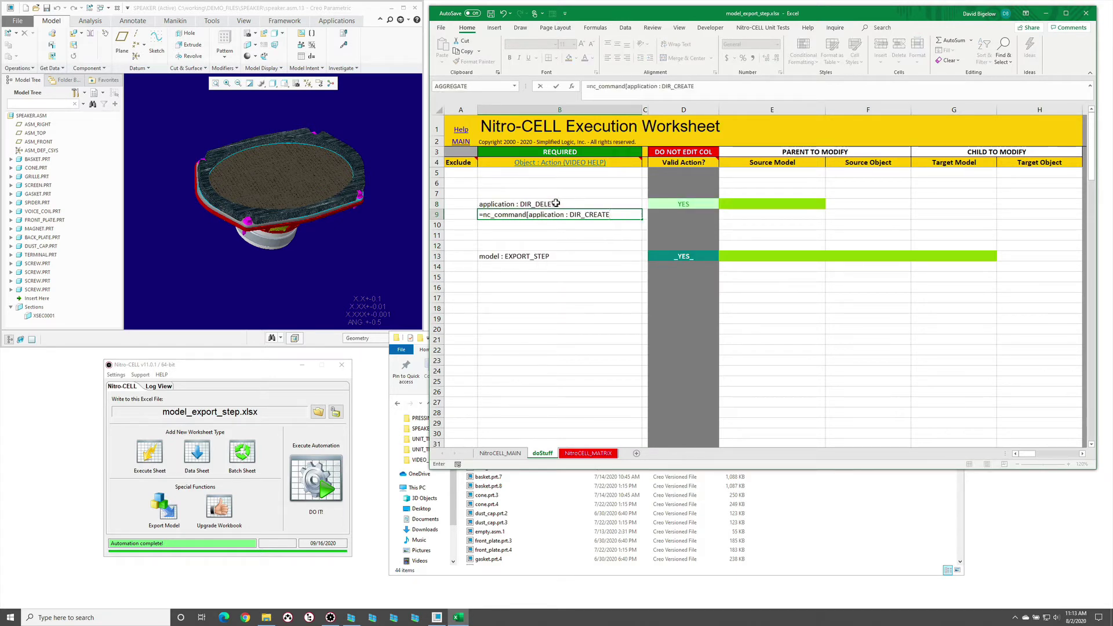
key(Return)
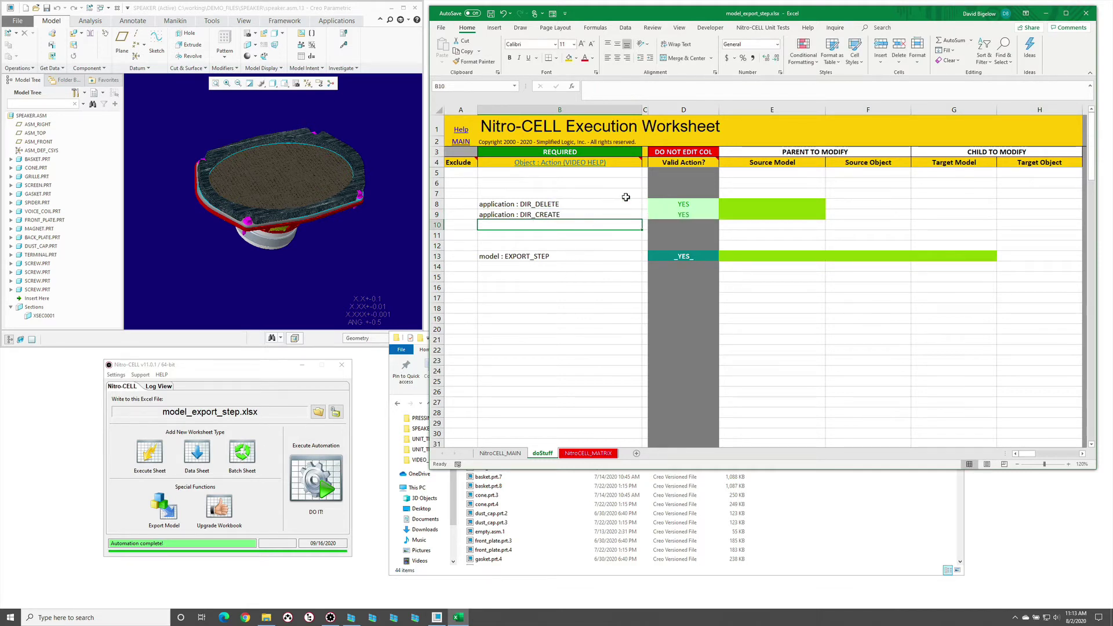
Enter mySTEPFiles as the directory name for both the DIR_DELETE and DIR_CREATE commands
click(744, 201)
text(mySTEPFiles)
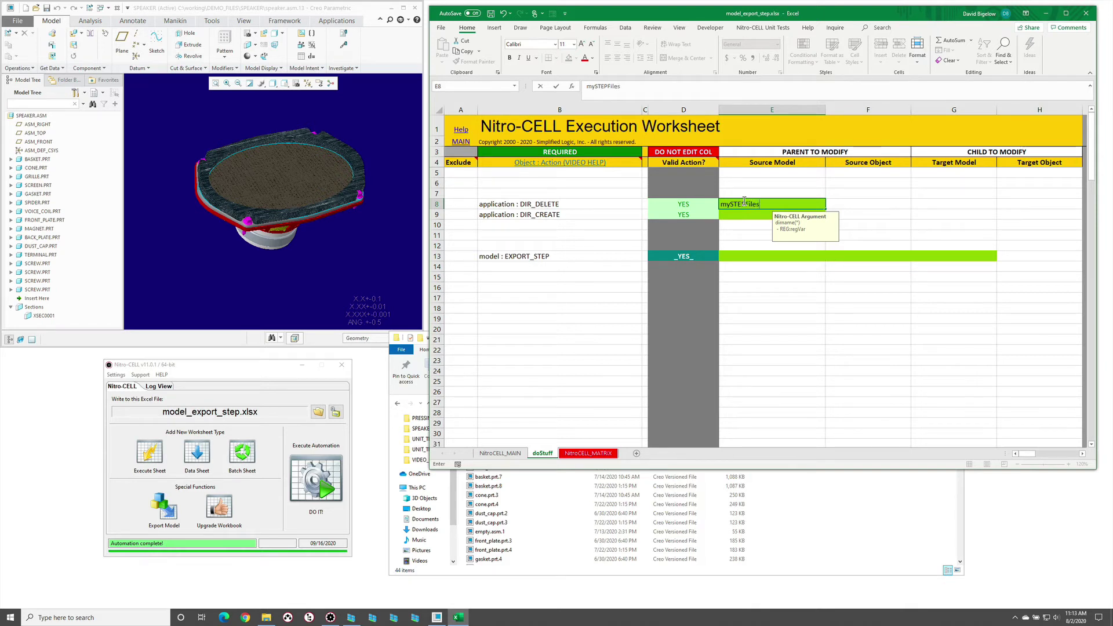
key(Return)
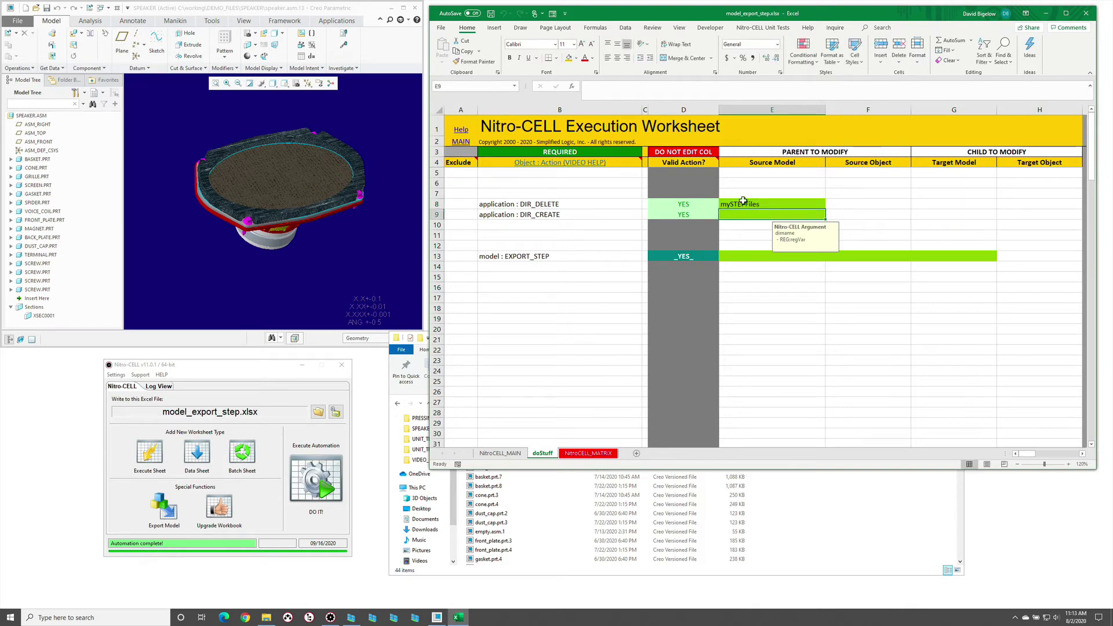
click(744, 203)
key(ctrl+c)
click(752, 214)
key(ctrl+v)
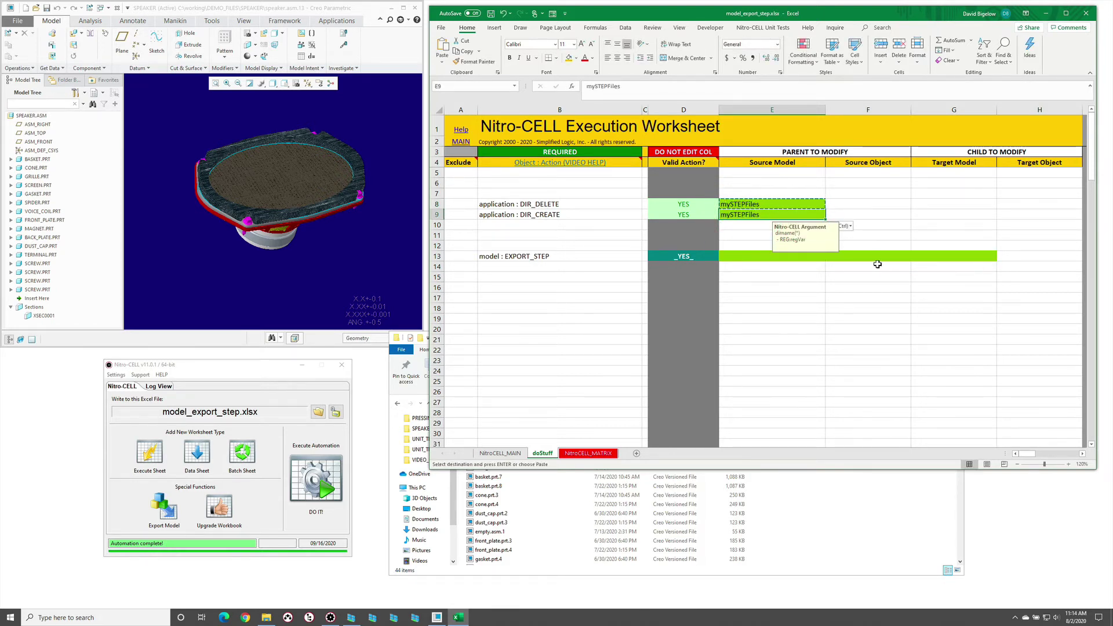
Set the EXPORT_STEP command's Source Object to mySTEPFiles/mySpeakerAsm
click(875, 256)
key(ctrl+v)
double_click(879, 258)
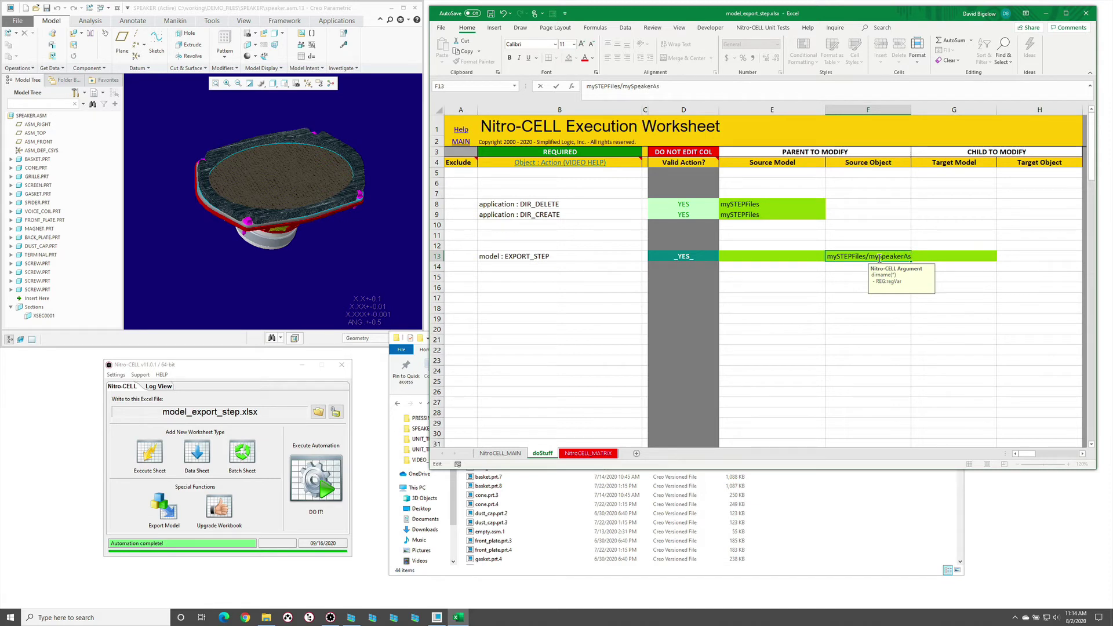
text(Asm)
key(Return)
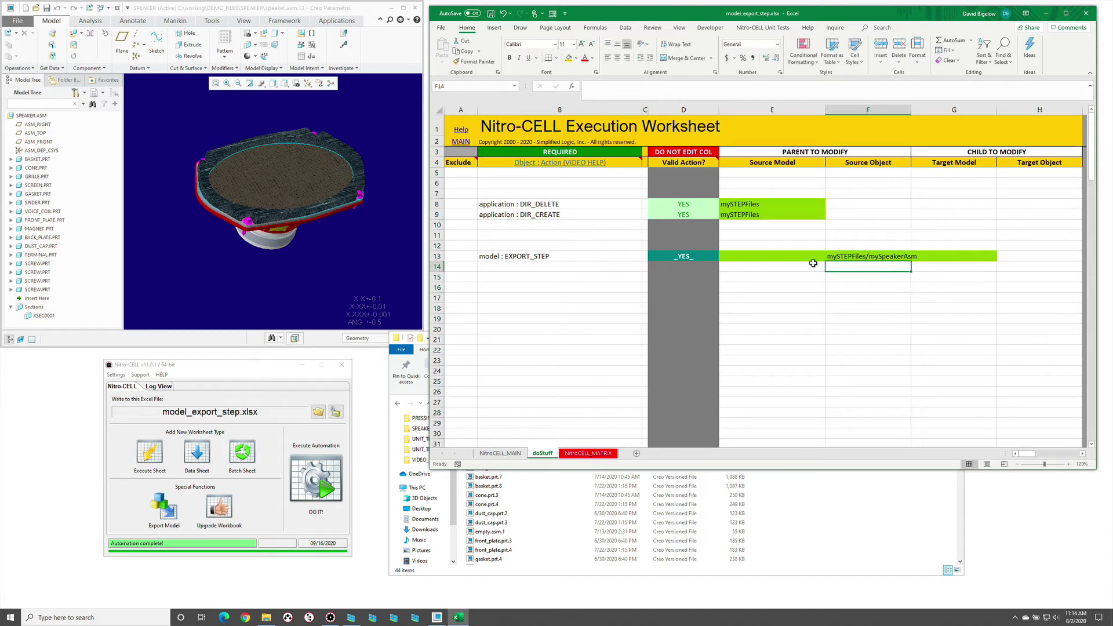
Set the EXPORT_STEP command's Source Model to speaker.asm
click(732, 256)
text(speak)
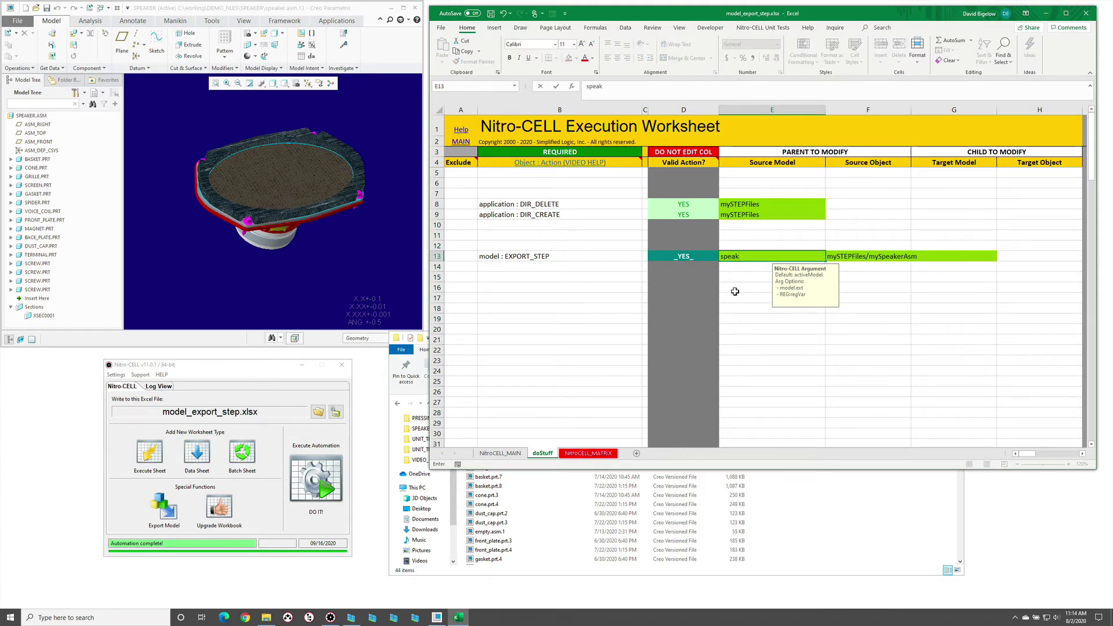
text(er.asm)
key(Return)
Copy the complete EXPORT_STEP row 13 into row 14
click(437, 256)
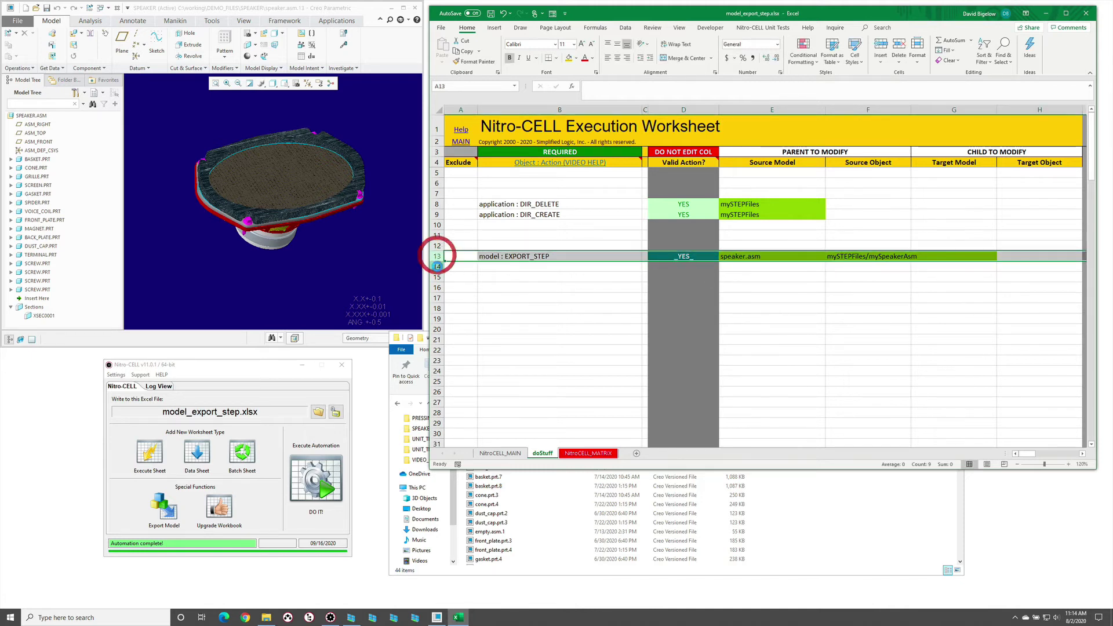
key(ctrl+c)
click(437, 266)
key(ctrl+v)
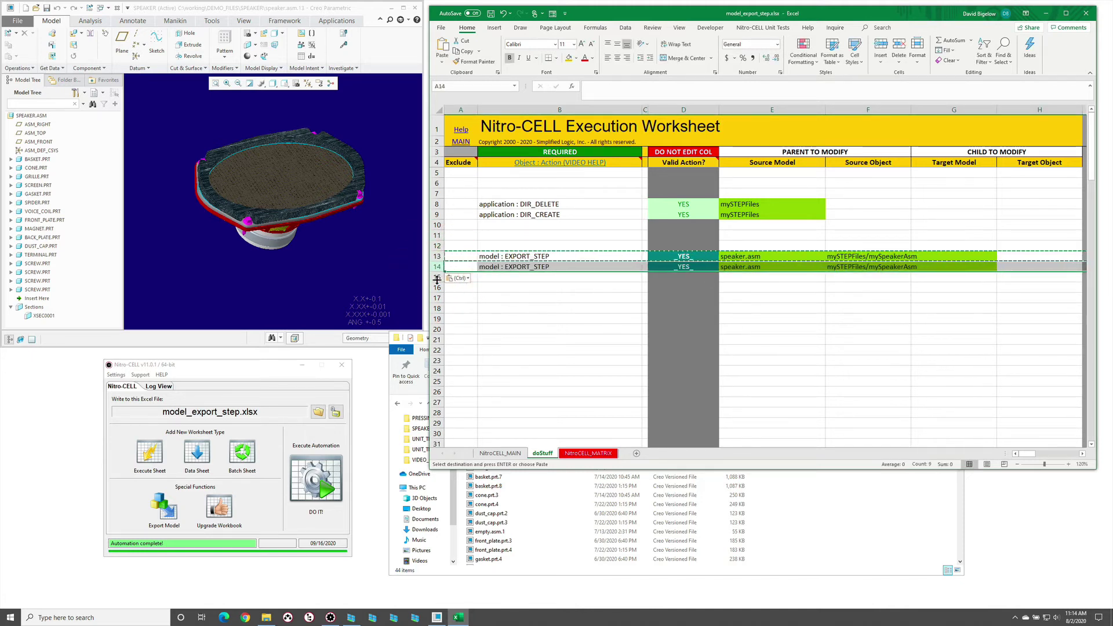
Copy the complete EXPORT_STEP row 14 into row 15
click(438, 272)
key(ctrl+c)
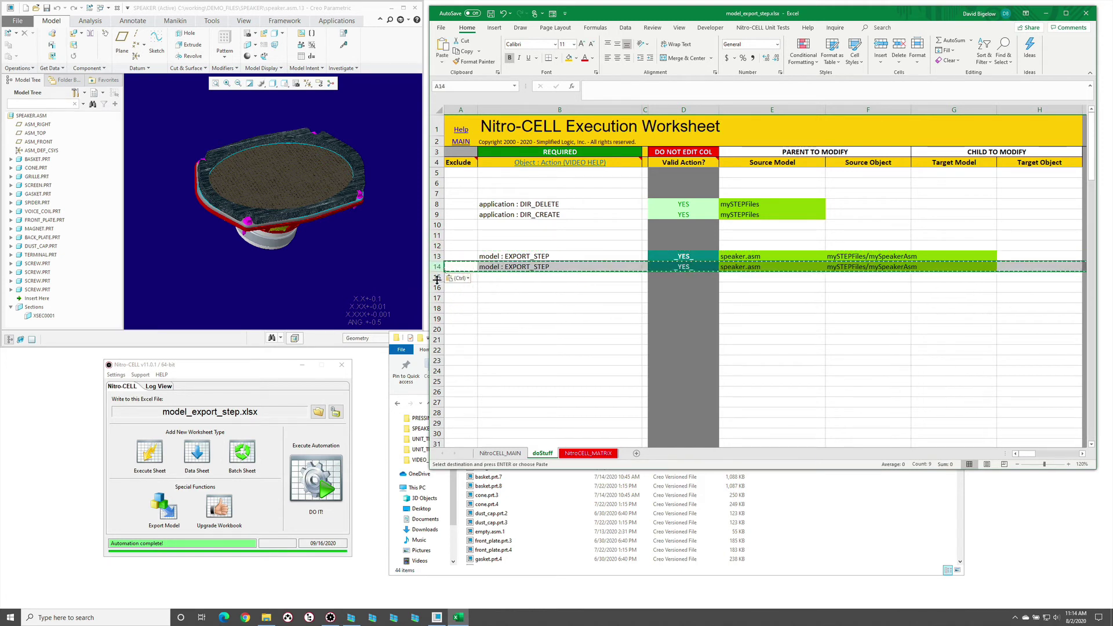
key(Escape)
click(438, 279)
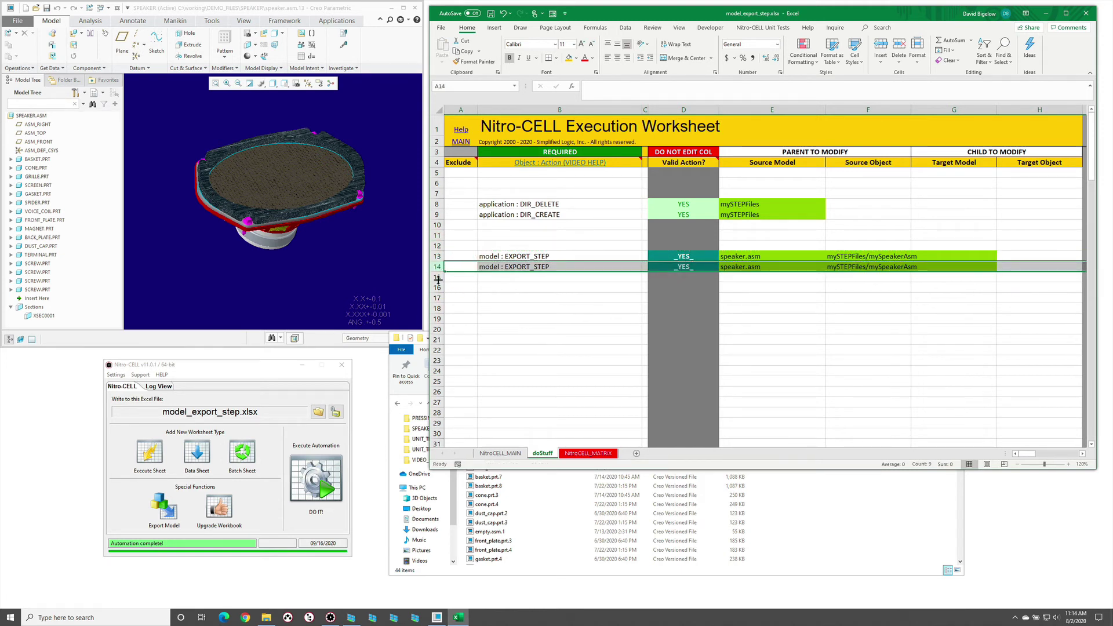
click(438, 277)
key(ctrl+v)
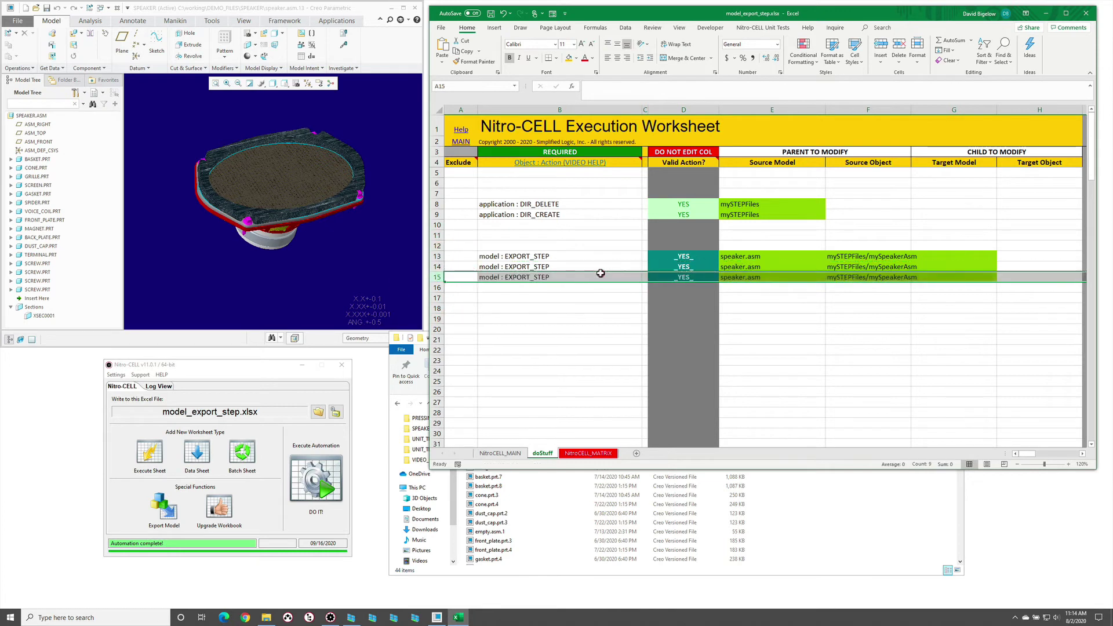
Set the Source Model to basket.prt in EXPORT_STEP row 14 and to screen.prt in row 15
click(600, 273)
click(728, 267)
double_click(734, 266)
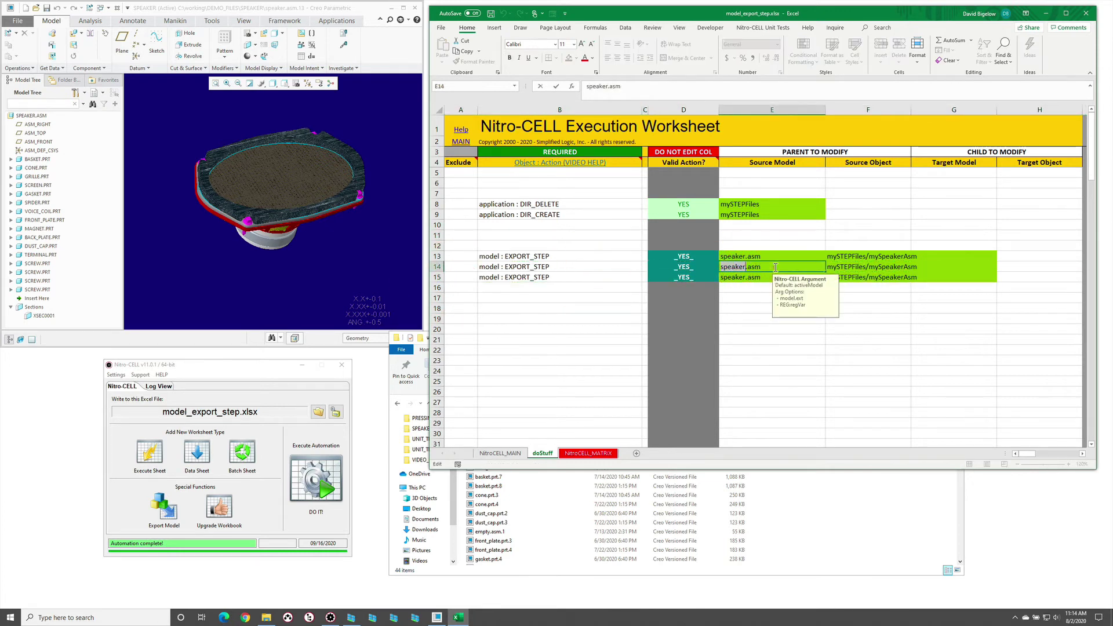
key(shift+End)
text(basket.prt)
key(Return)
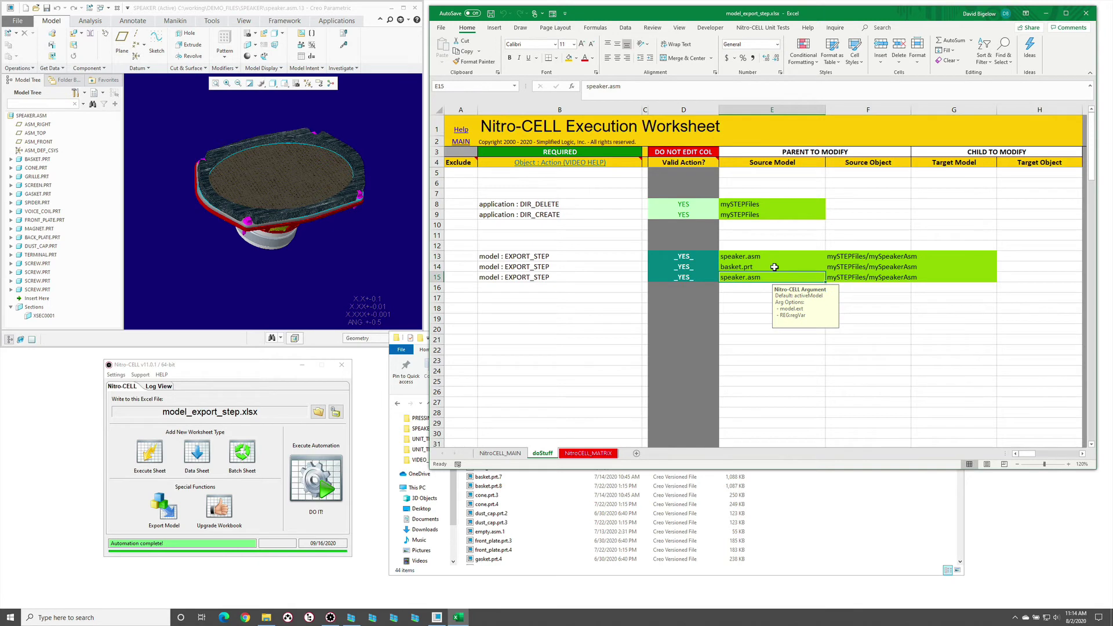
text(screen.prt)
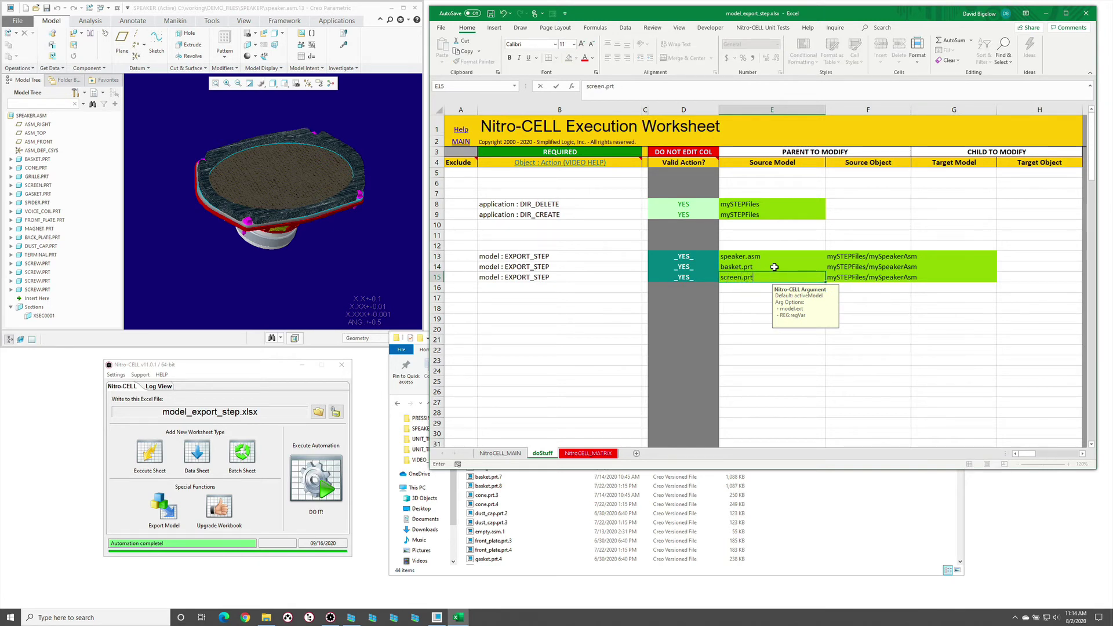
key(Return)
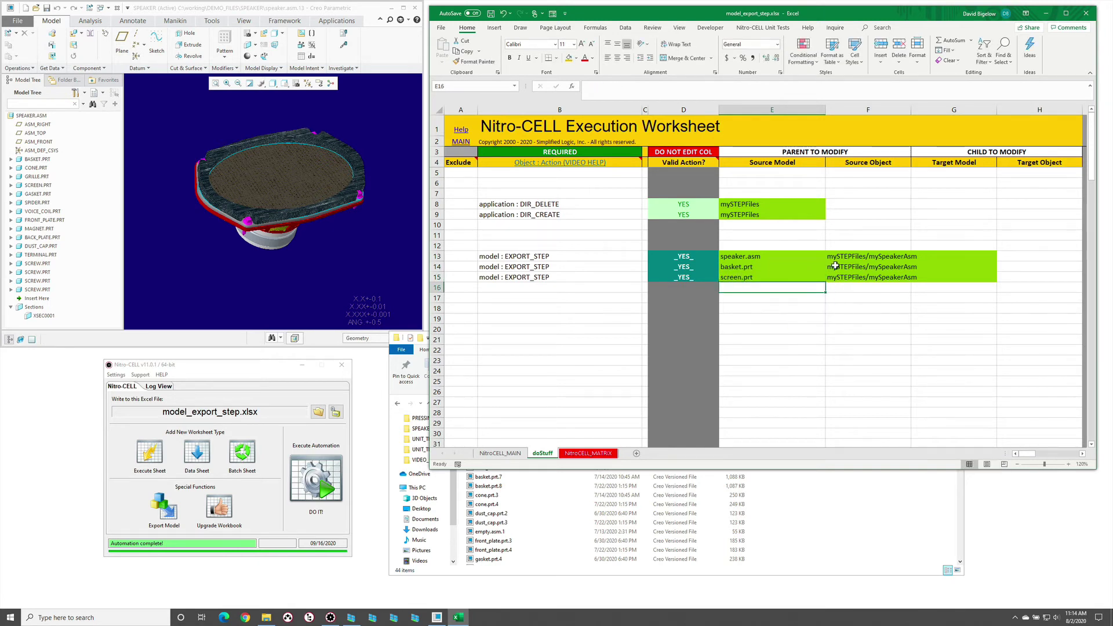
Set the Source Object to mySTEPFiles/myBasket in row 14 and to mySTEPFiles/myScreen in row 15
double_click(889, 267)
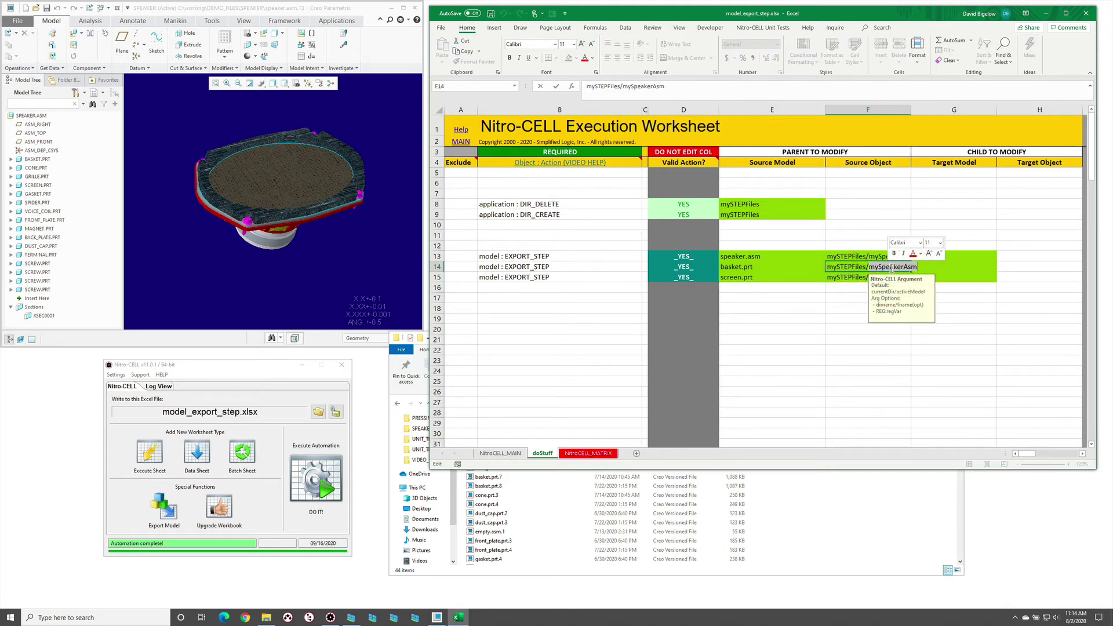
text(myBasket)
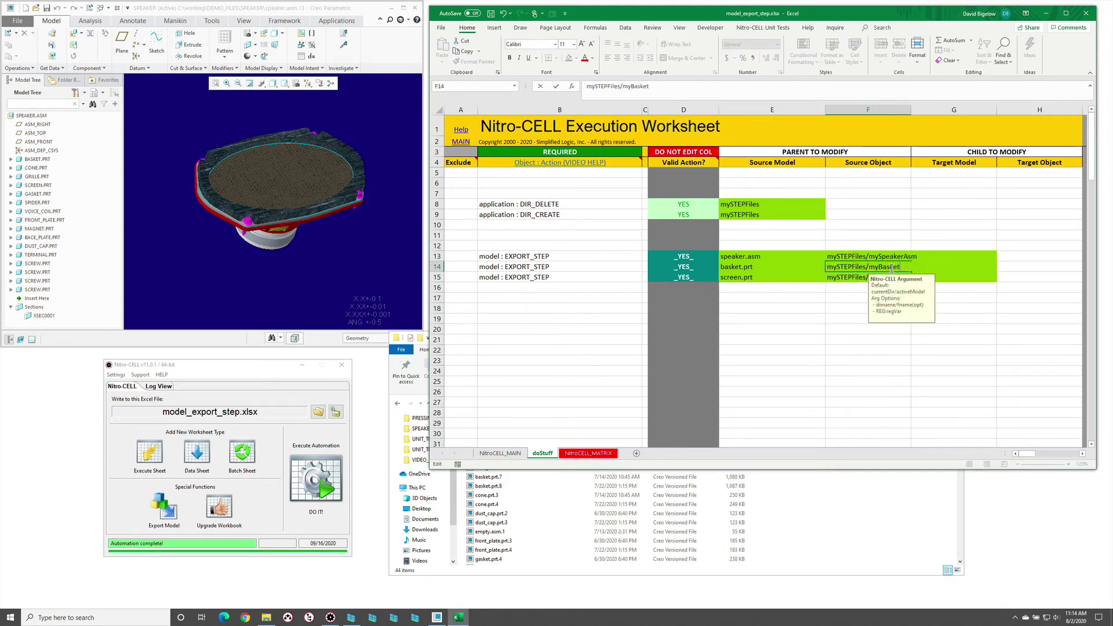
key(Return)
double_click(887, 277)
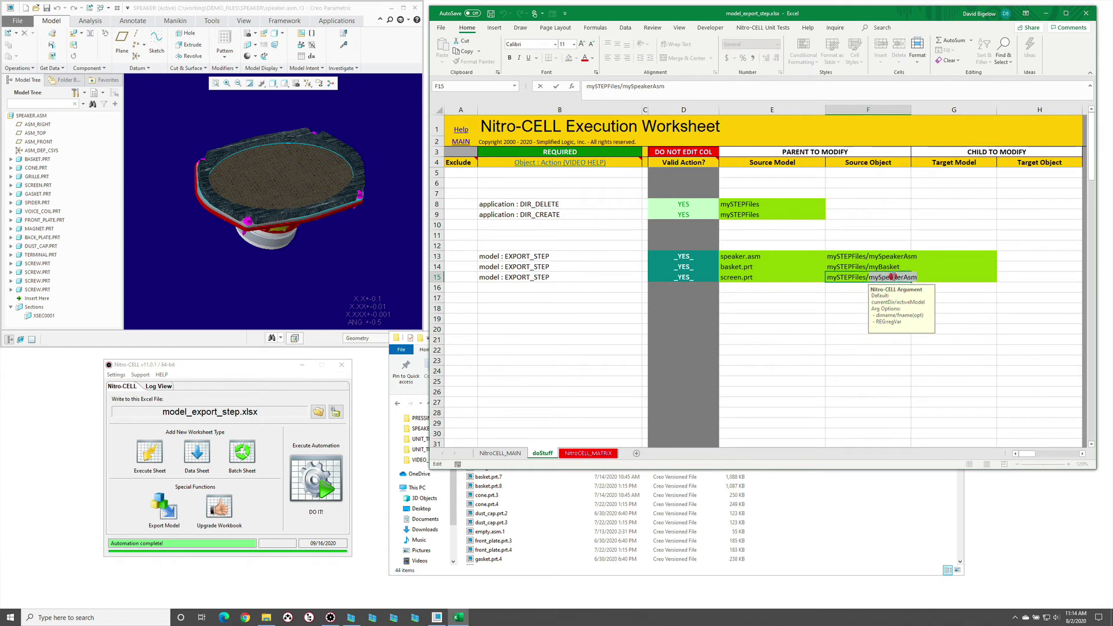
text(myScreen)
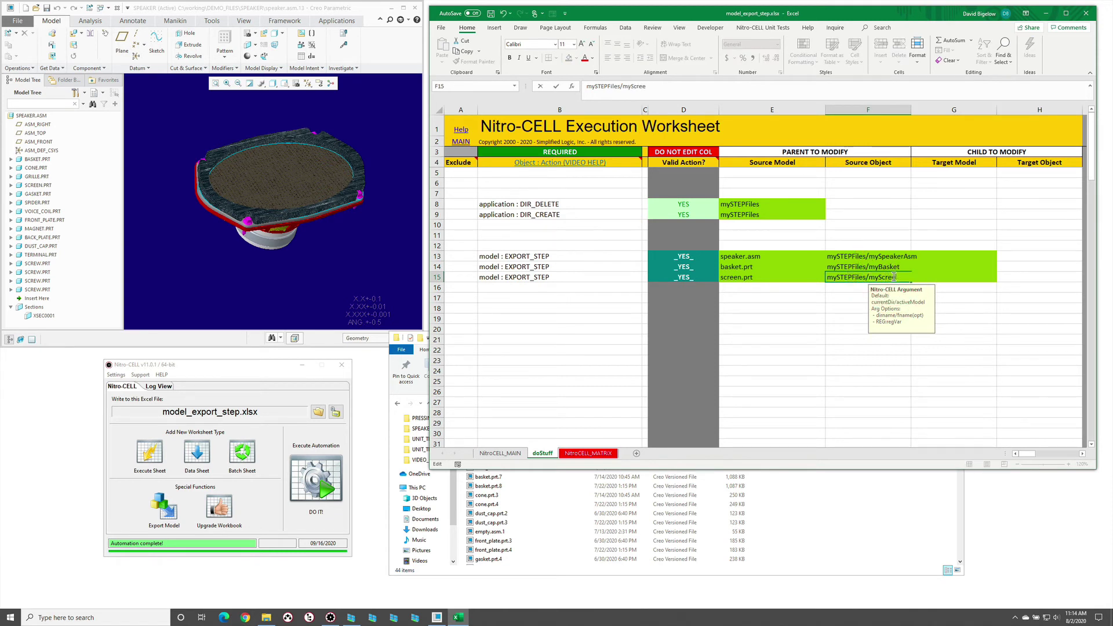
key(Return)
Execute the model_export_step.xlsx automation in Nitro-CELL and open the mySTEPFiles folder in File Explorer
click(797, 501)
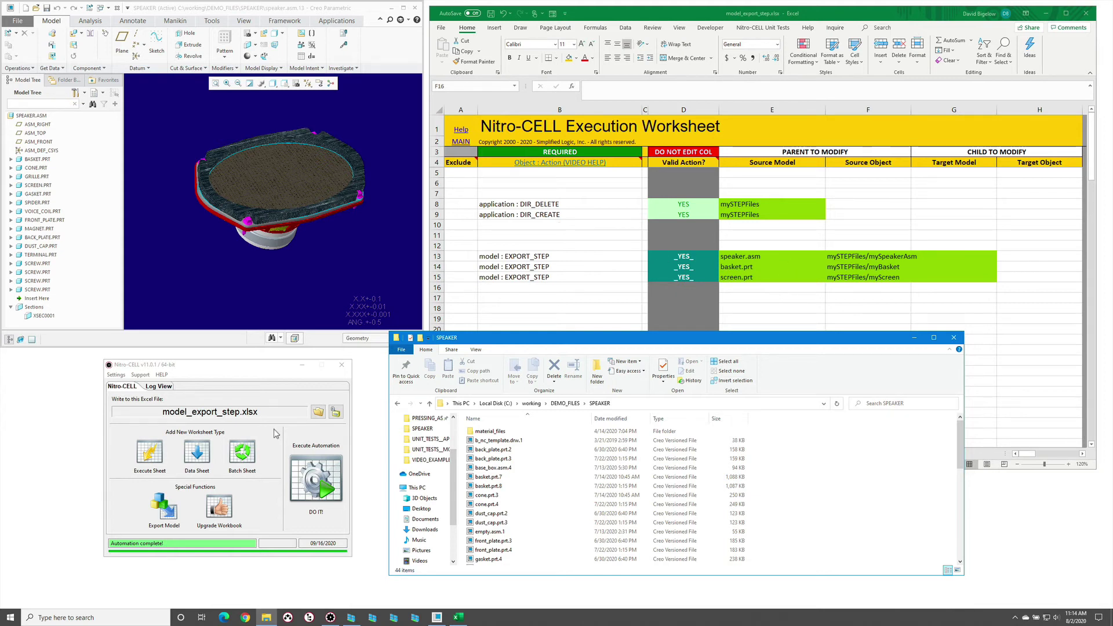
click(276, 446)
click(317, 481)
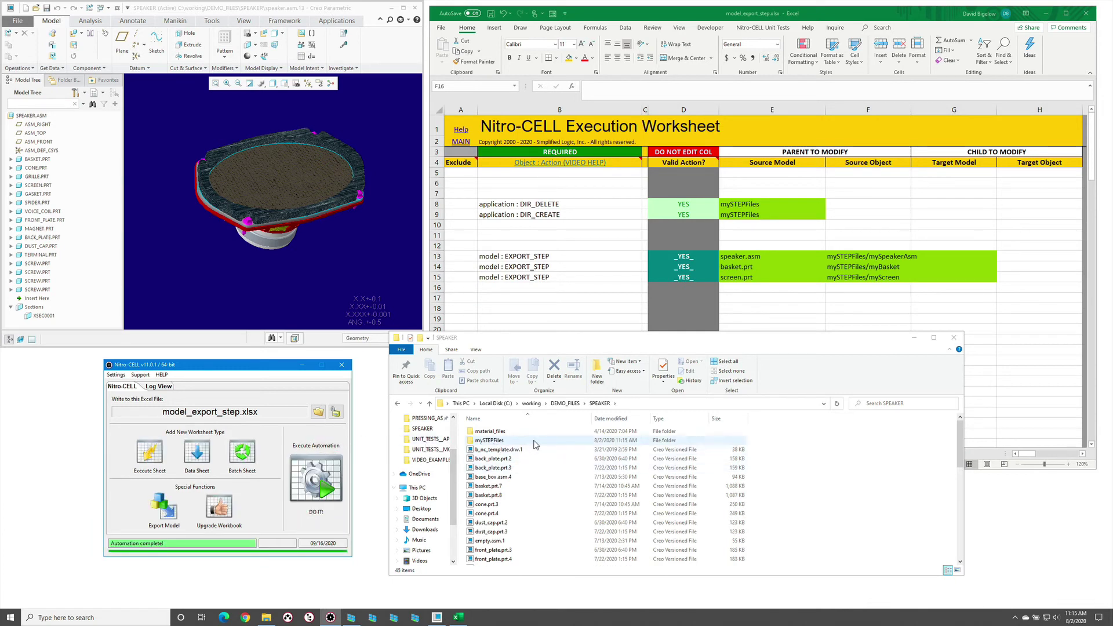
double_click(528, 442)
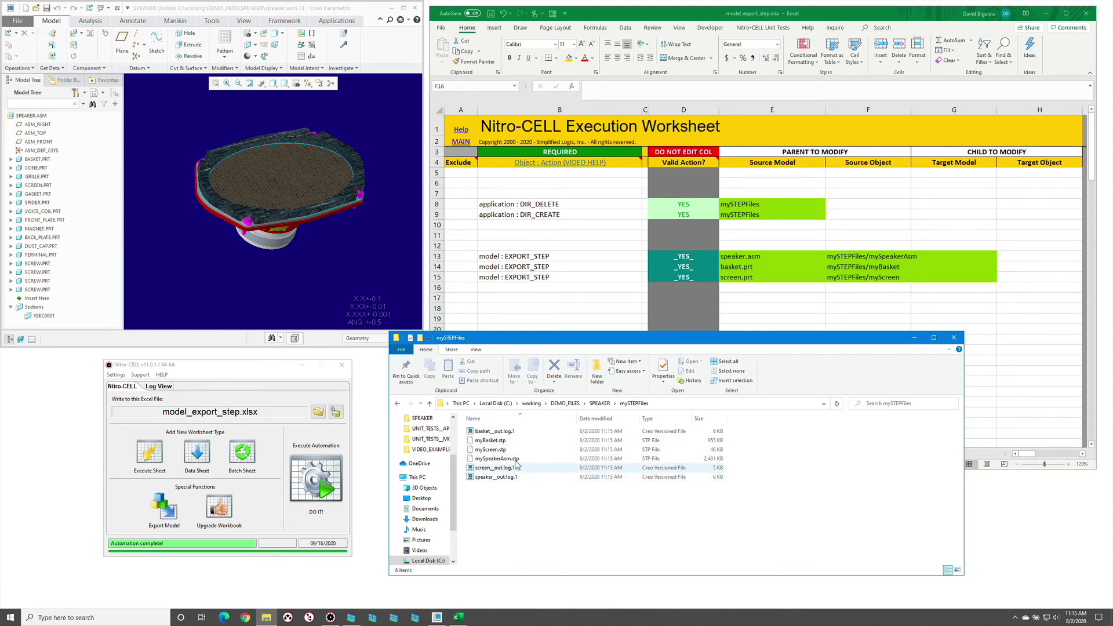
Import myScreen.stp from File Explorer into the Creo speaker assembly as a part and place it without constraints
click(487, 450)
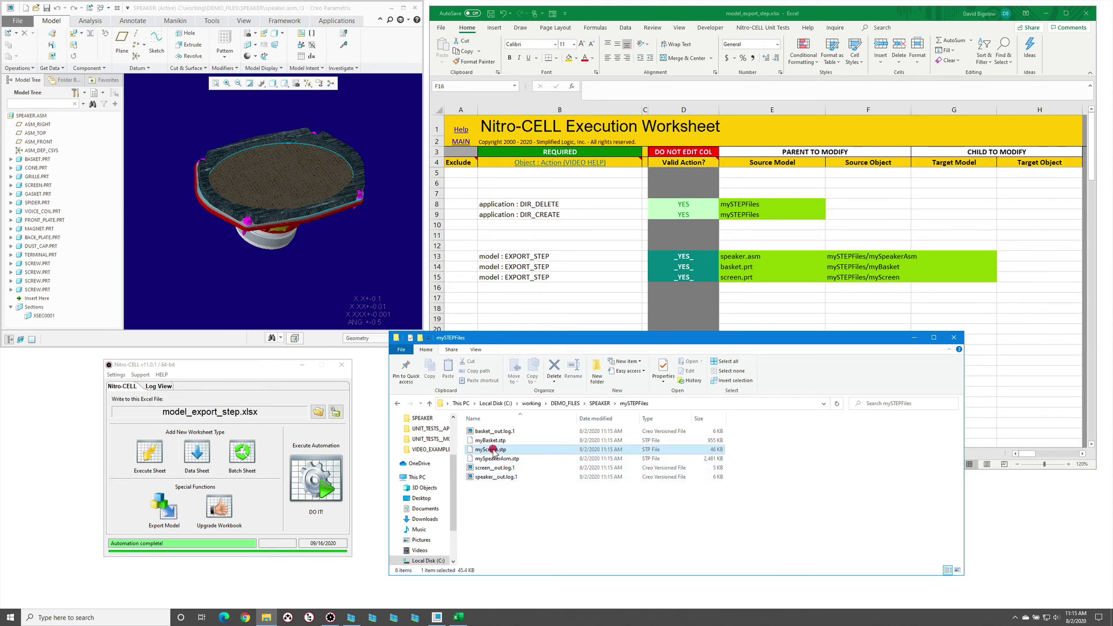
click(323, 256)
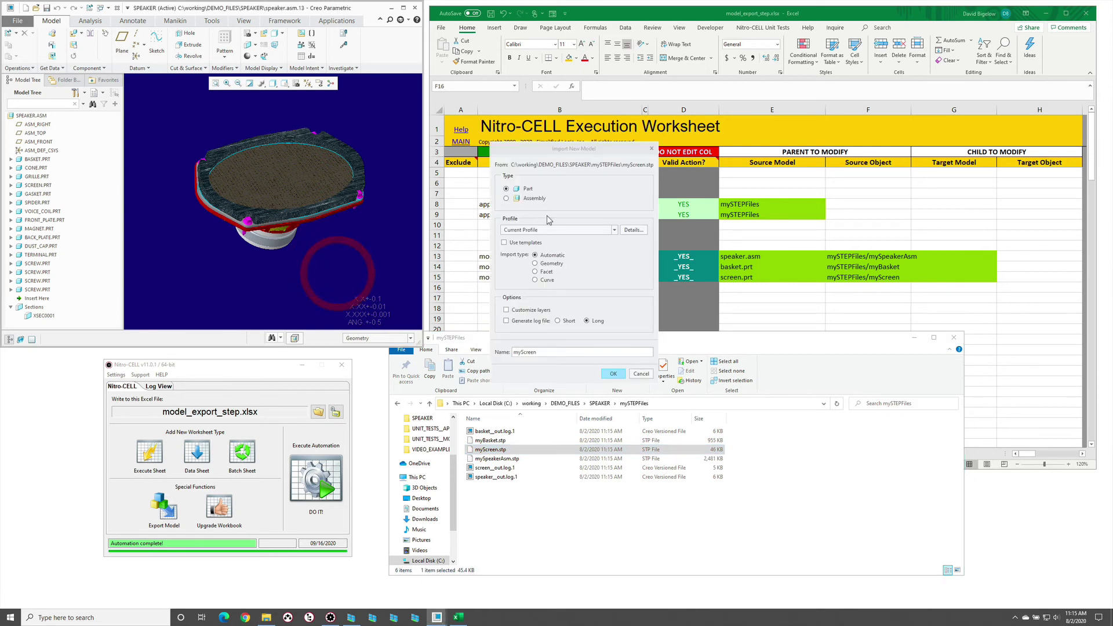
click(607, 369)
drag(251, 240, 256, 251)
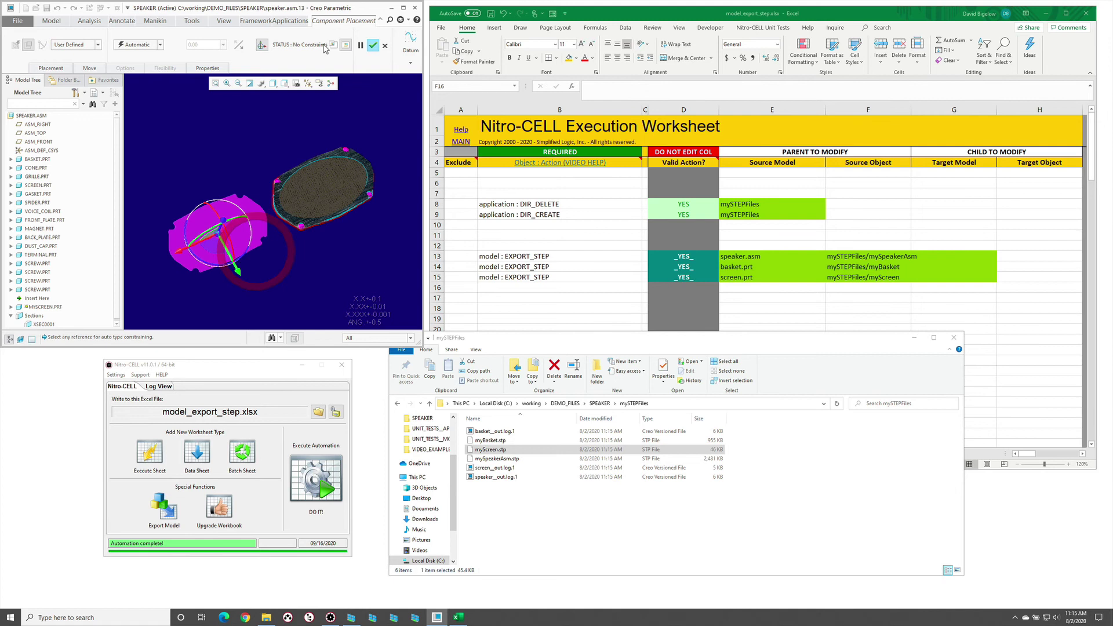
click(373, 45)
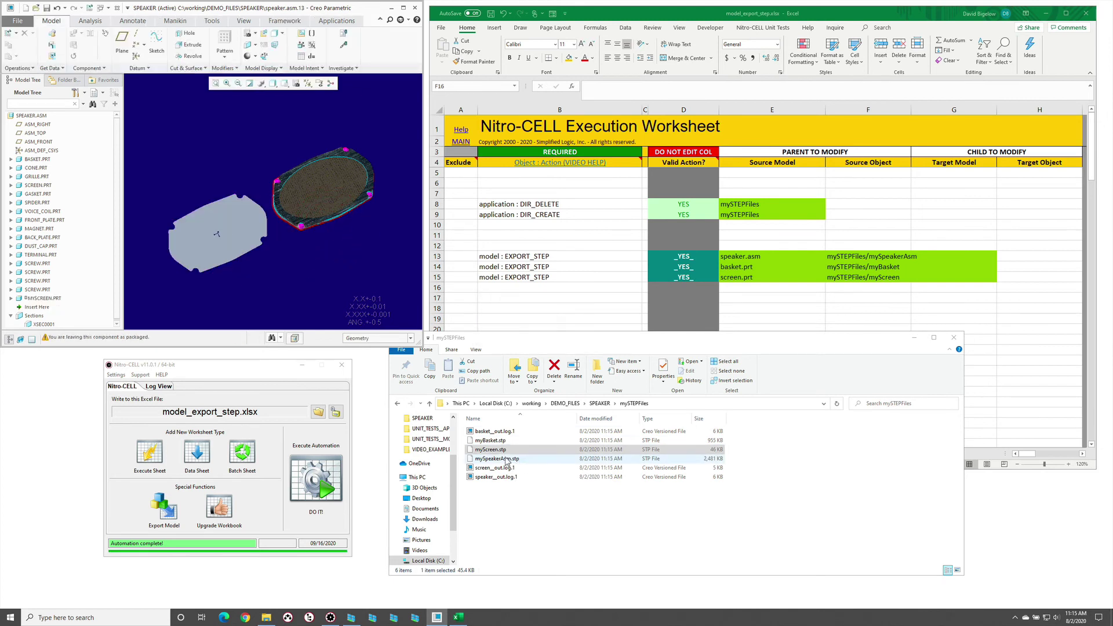
Import myBasket.stp into the Creo speaker assembly as a part and place it without constraints
drag(491, 440, 312, 244)
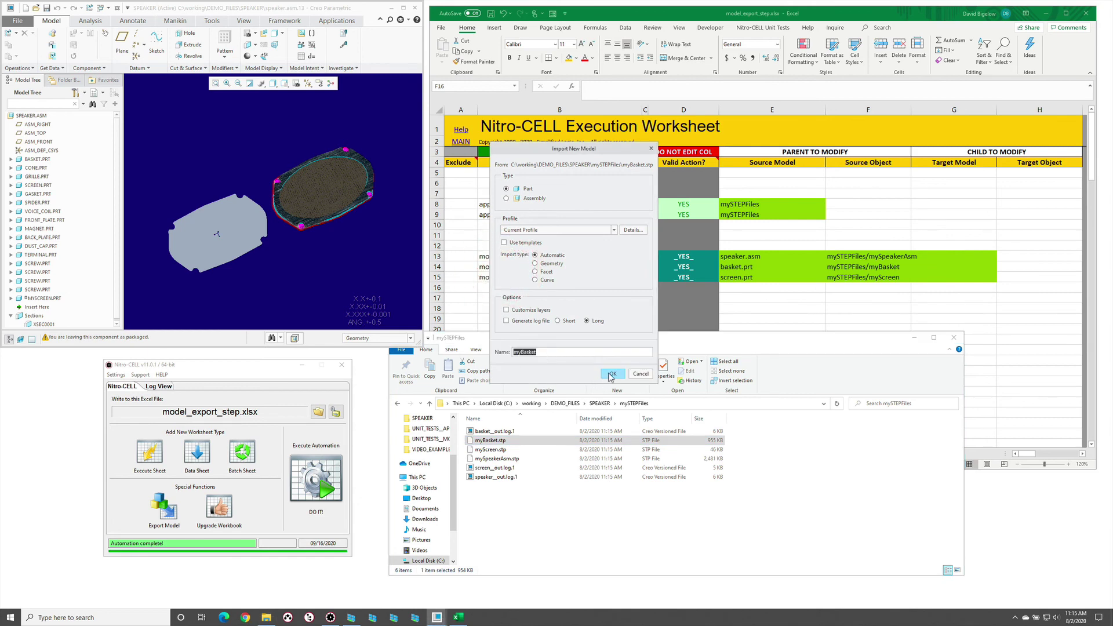
click(613, 375)
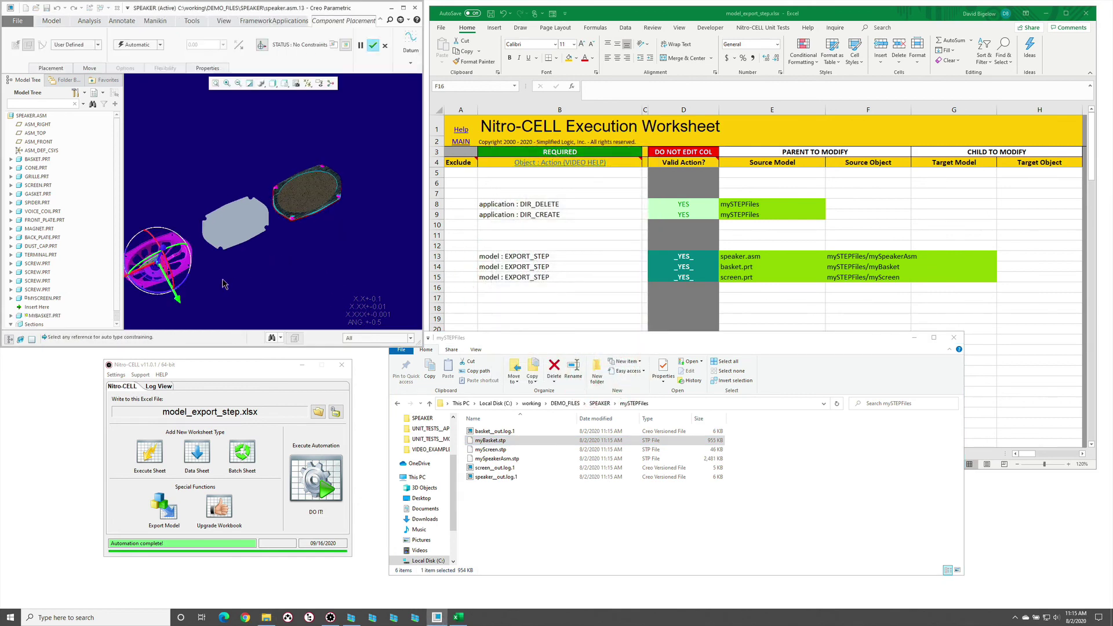
drag(223, 280, 225, 251)
click(371, 46)
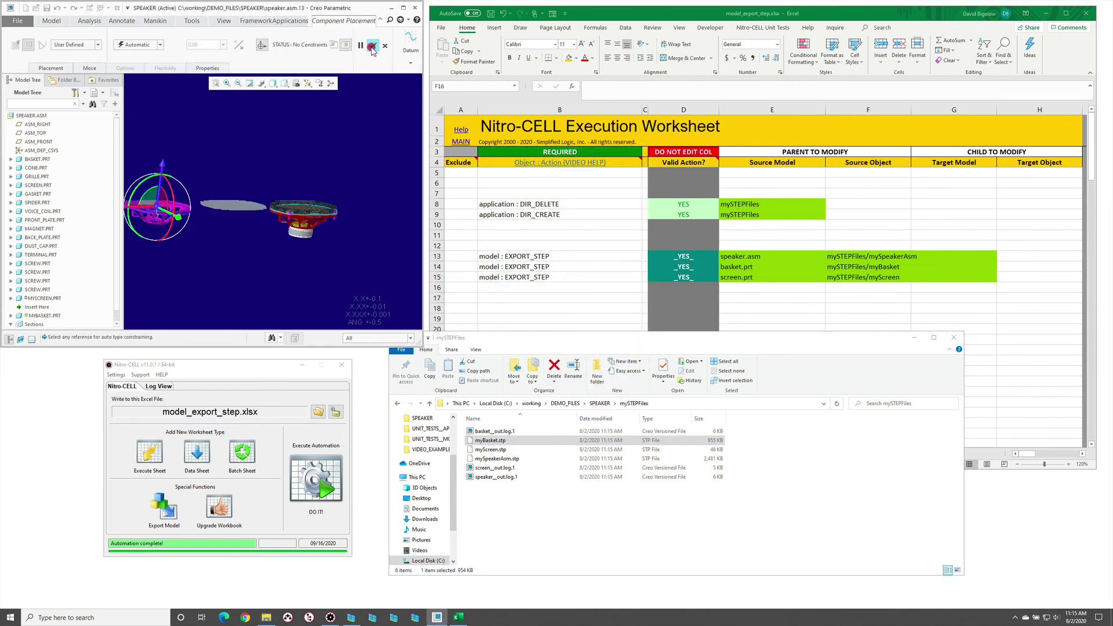
click(268, 273)
click(546, 290)
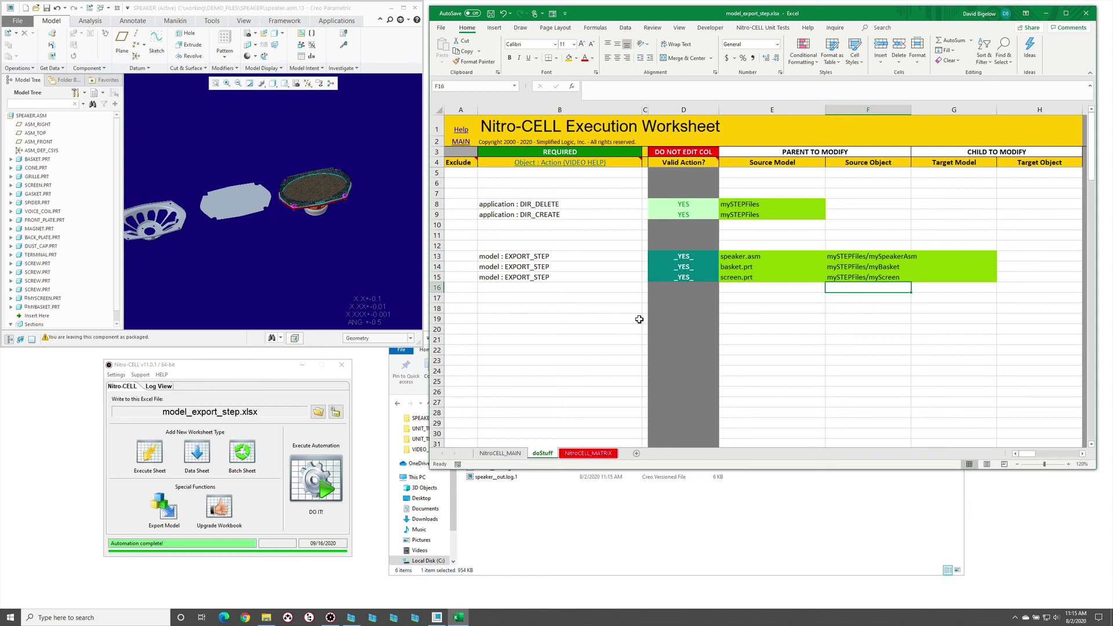
click(596, 301)
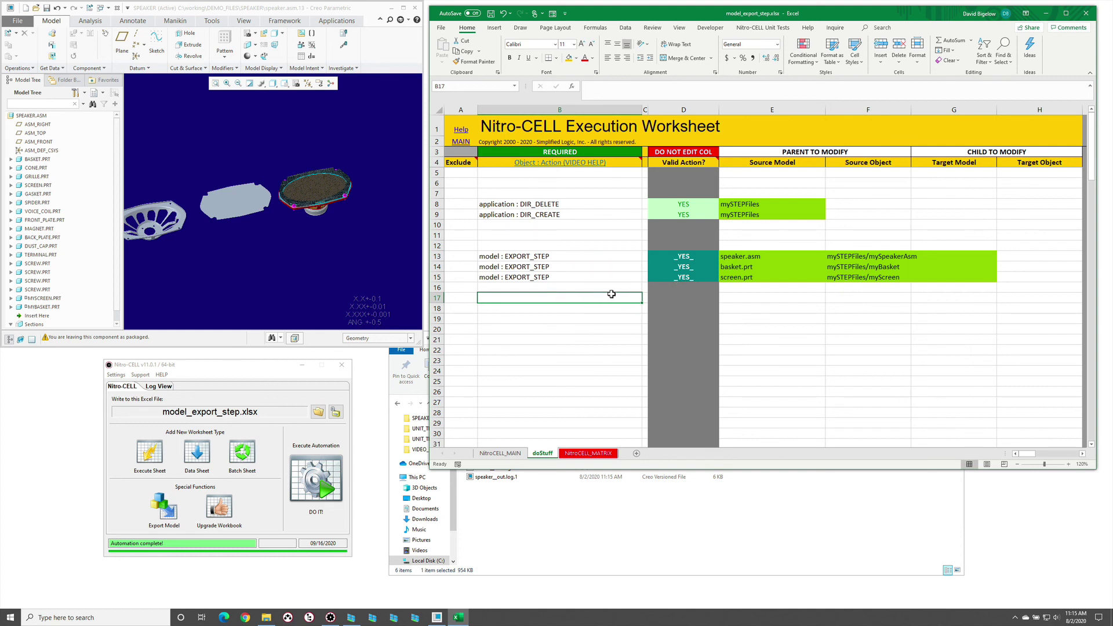
click(632, 533)
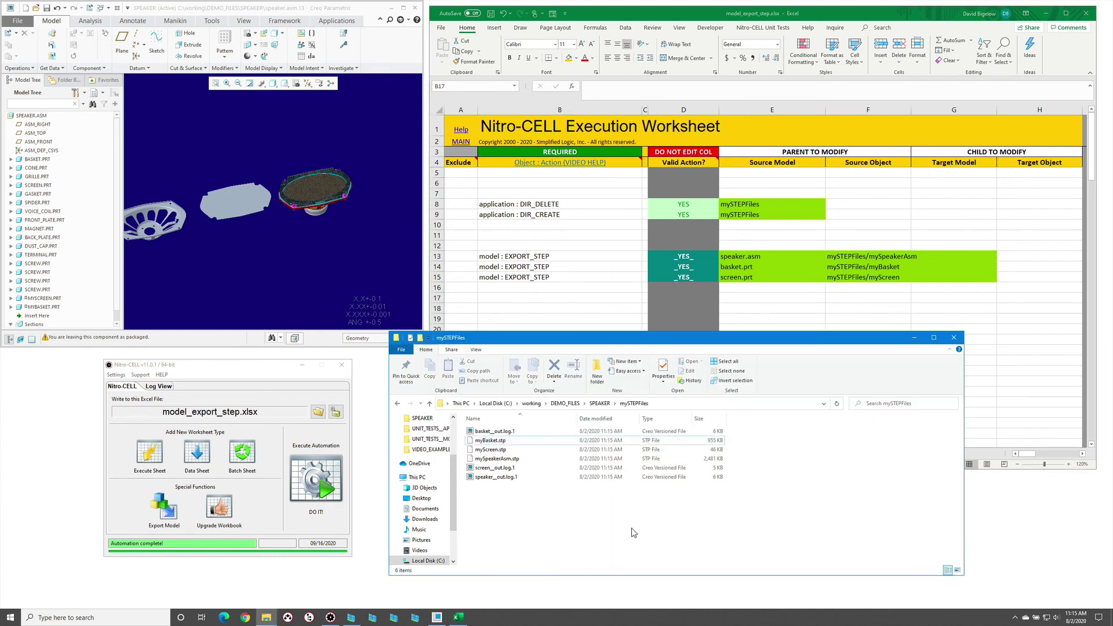